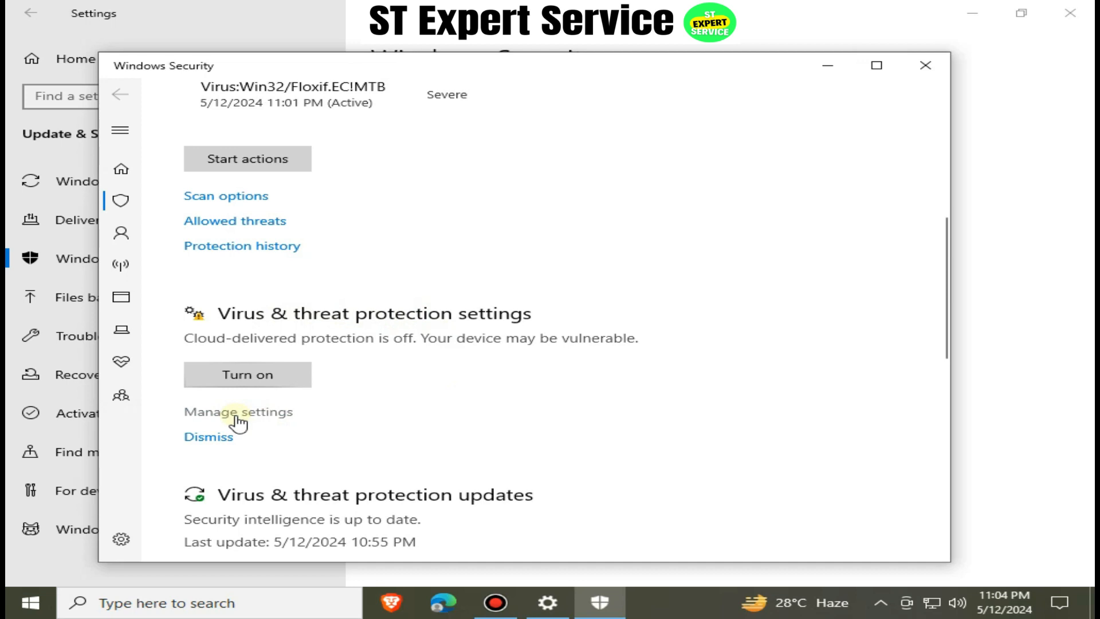
Step: Turn off real-time protection in the virus & threat protection settings, and close Windows Security and Settings
left_click(239, 412)
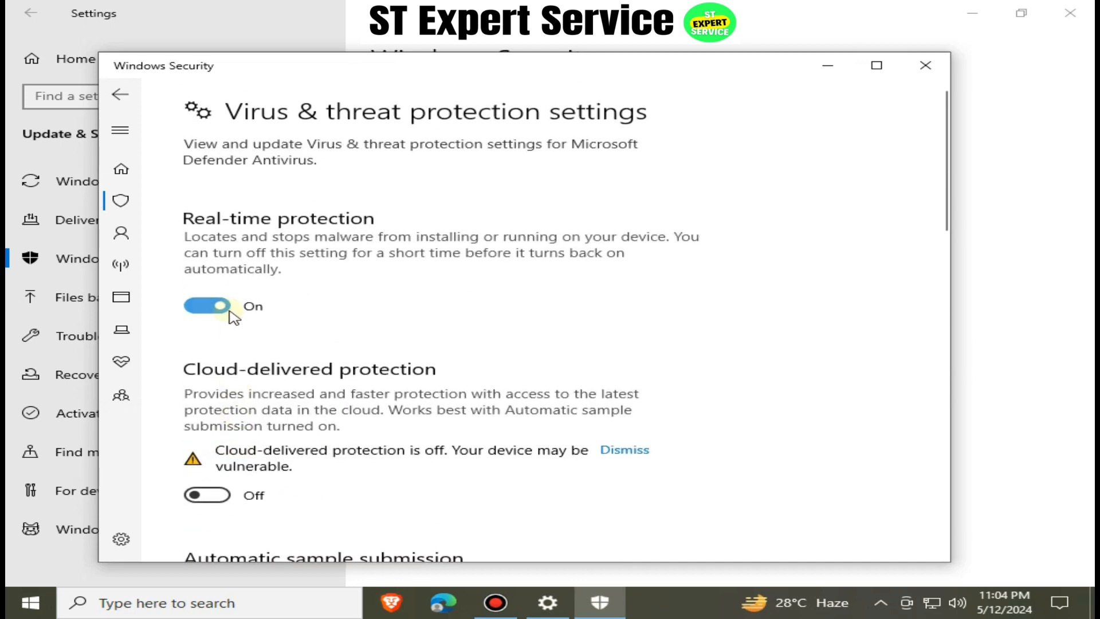
left_click(217, 313)
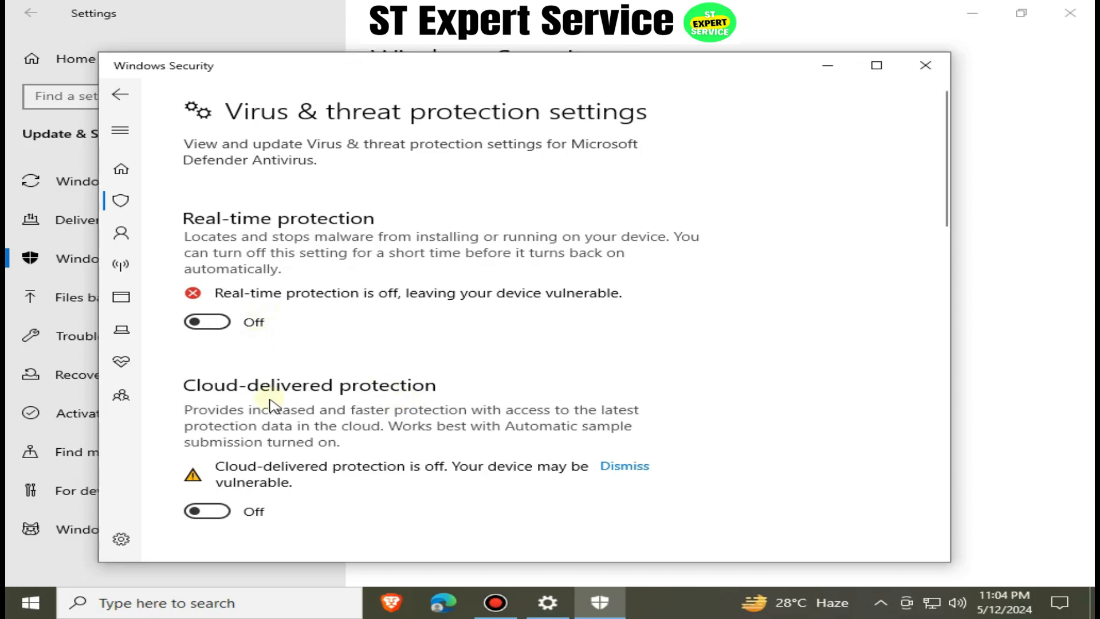
scroll(267, 408, "down", 6)
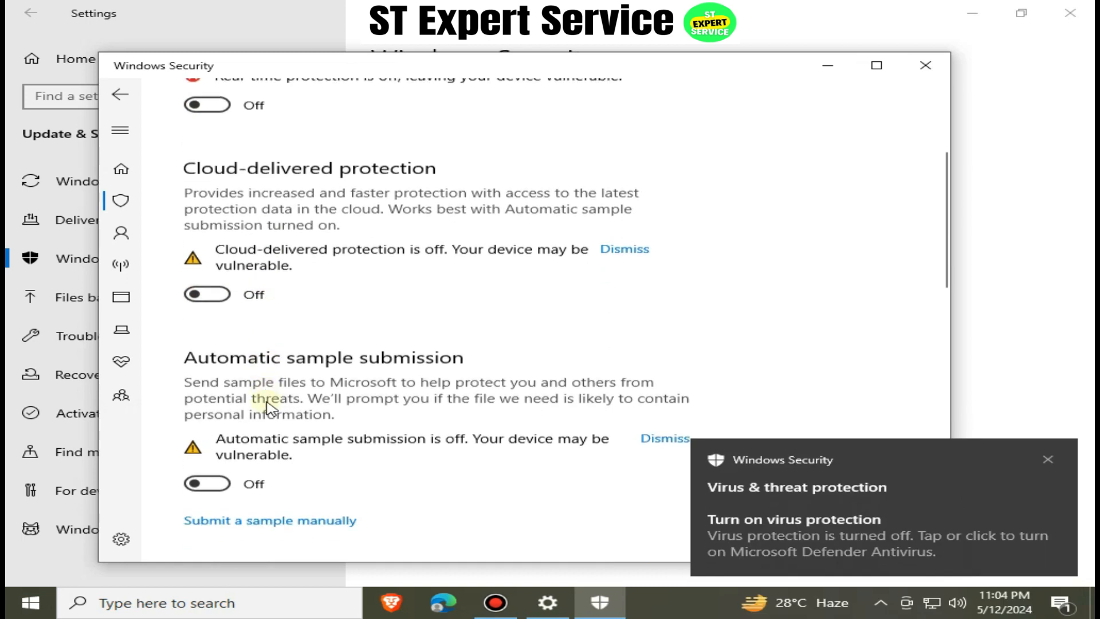
scroll(253, 403, "down", 6)
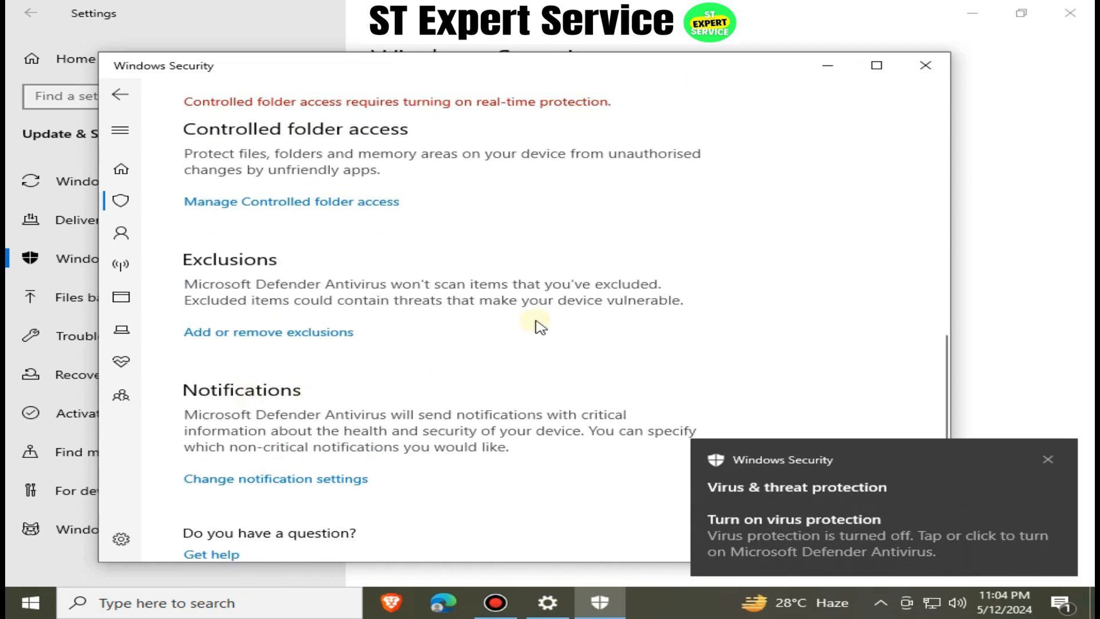
scroll(307, 319, "up", 12)
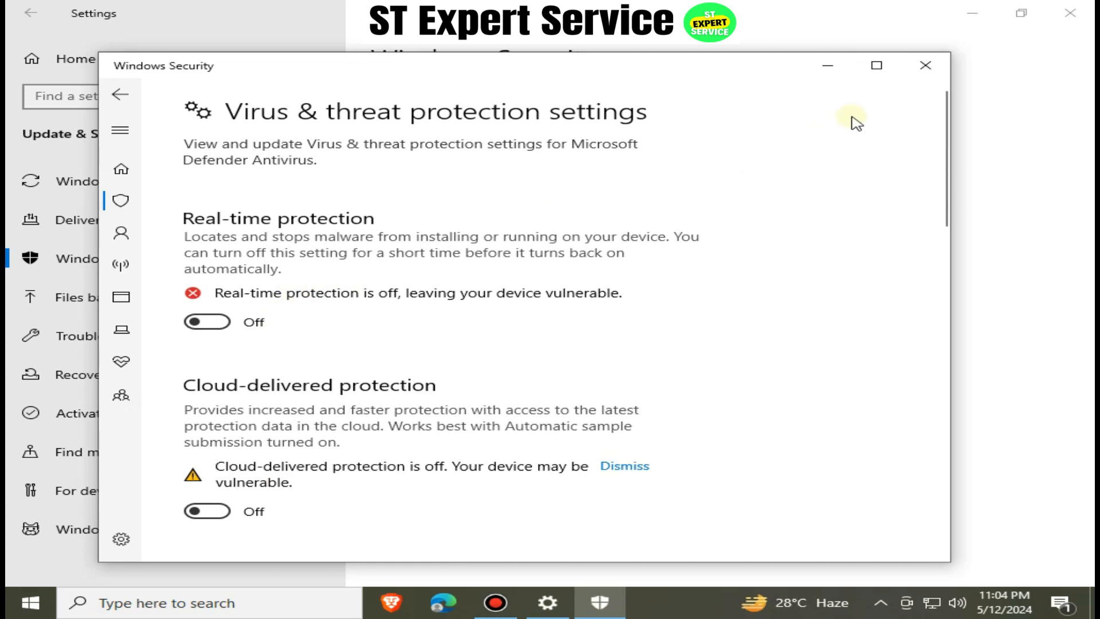
left_click(921, 67)
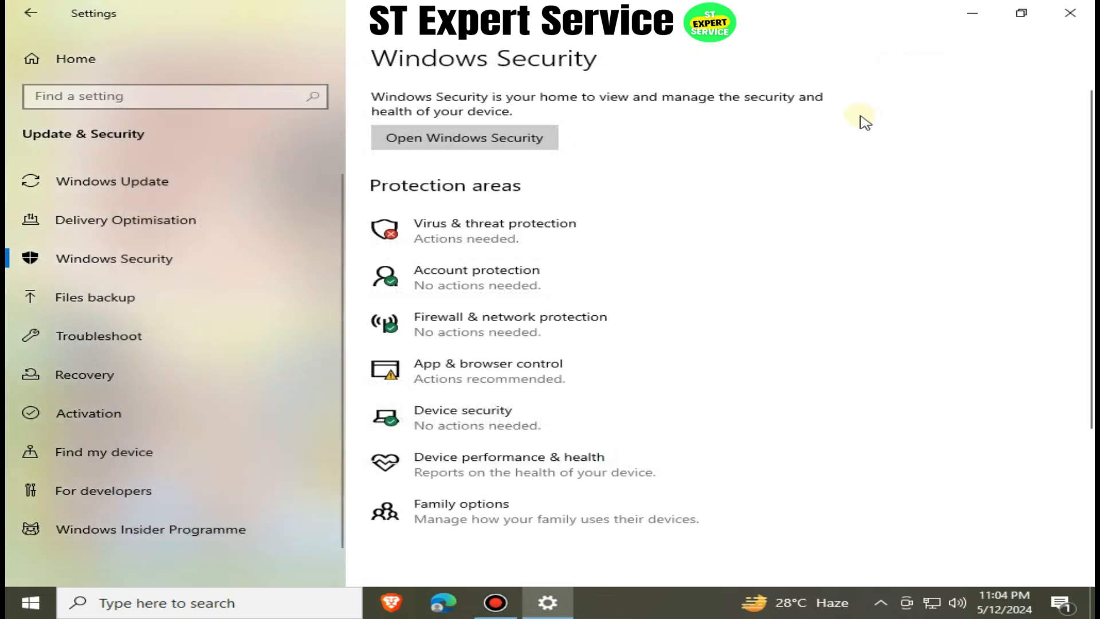
left_click(1070, 13)
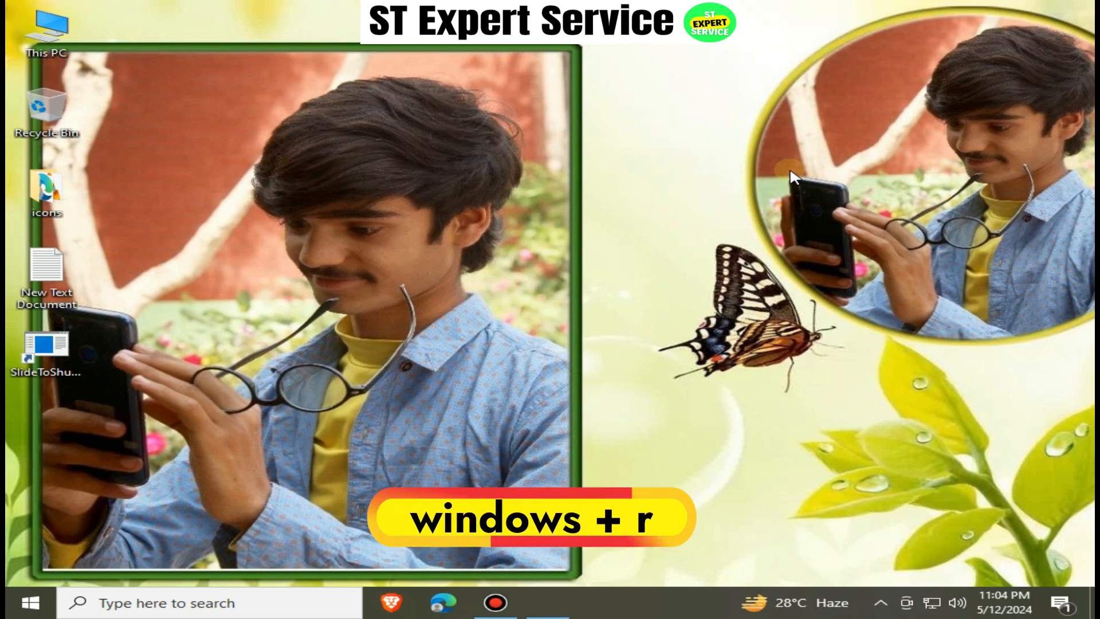
Step: Launch the Registry Editor by running regedit from the Run dialog
key("super+r")
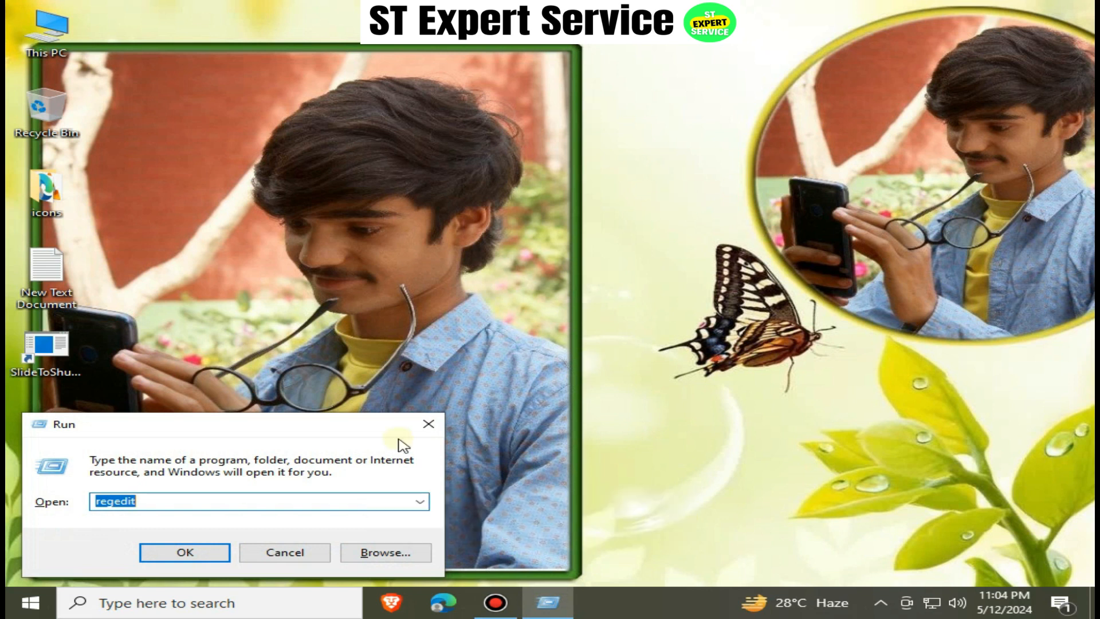
left_click(176, 503)
double_click(177, 503)
type("regedit")
left_click(218, 501)
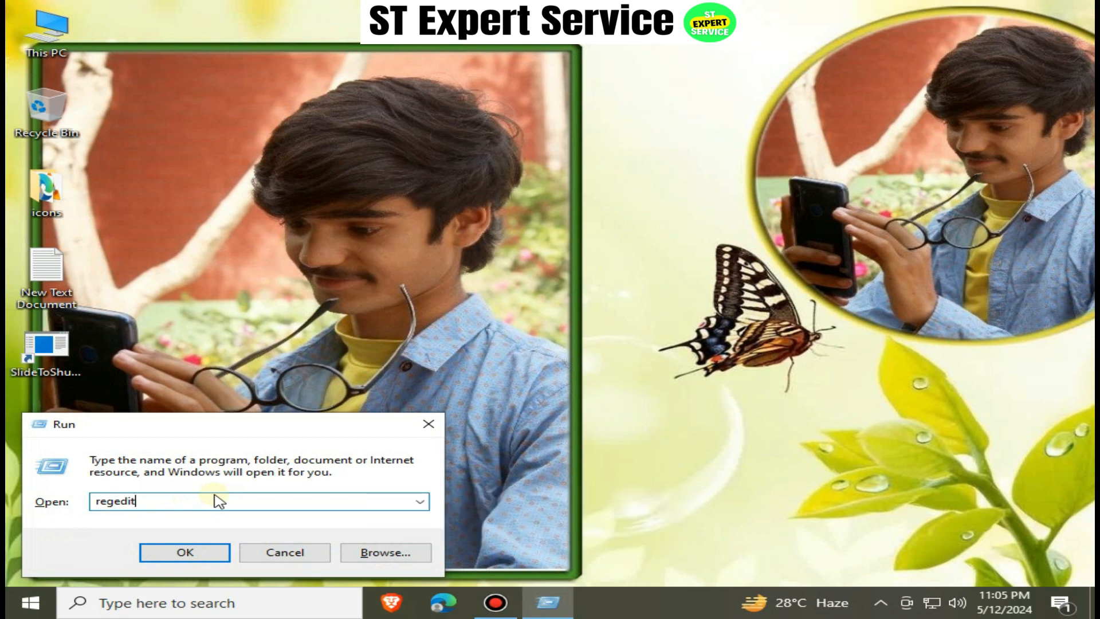
key("Return")
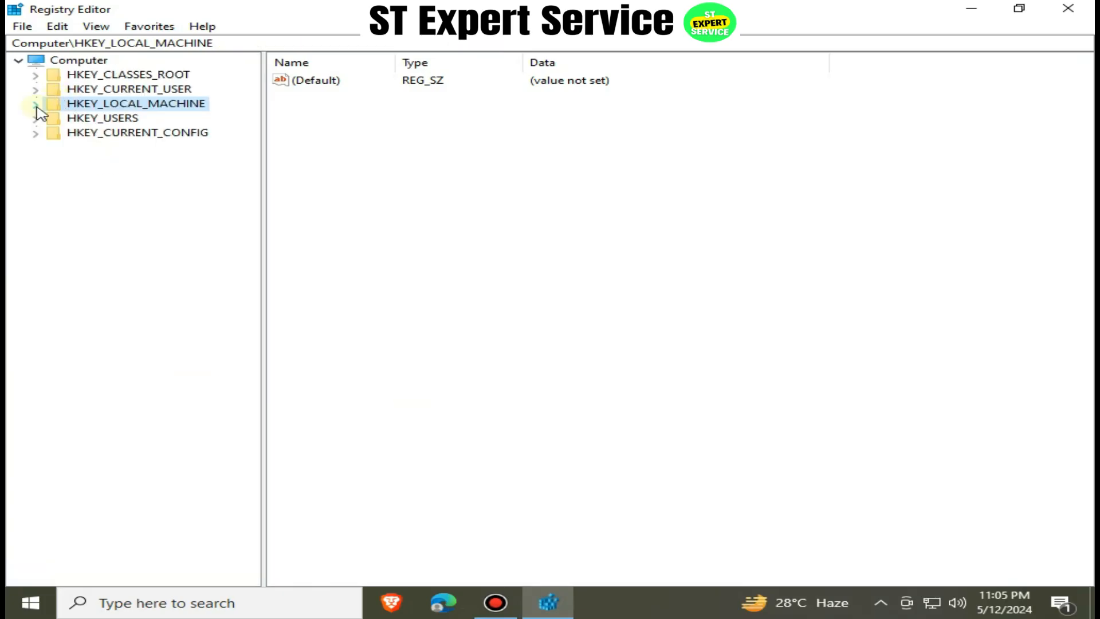
Step: Navigate to the registry key HKEY_LOCAL_MACHINE\SOFTWARE\Policies\Microsoft\Windows Defender
left_click(36, 104)
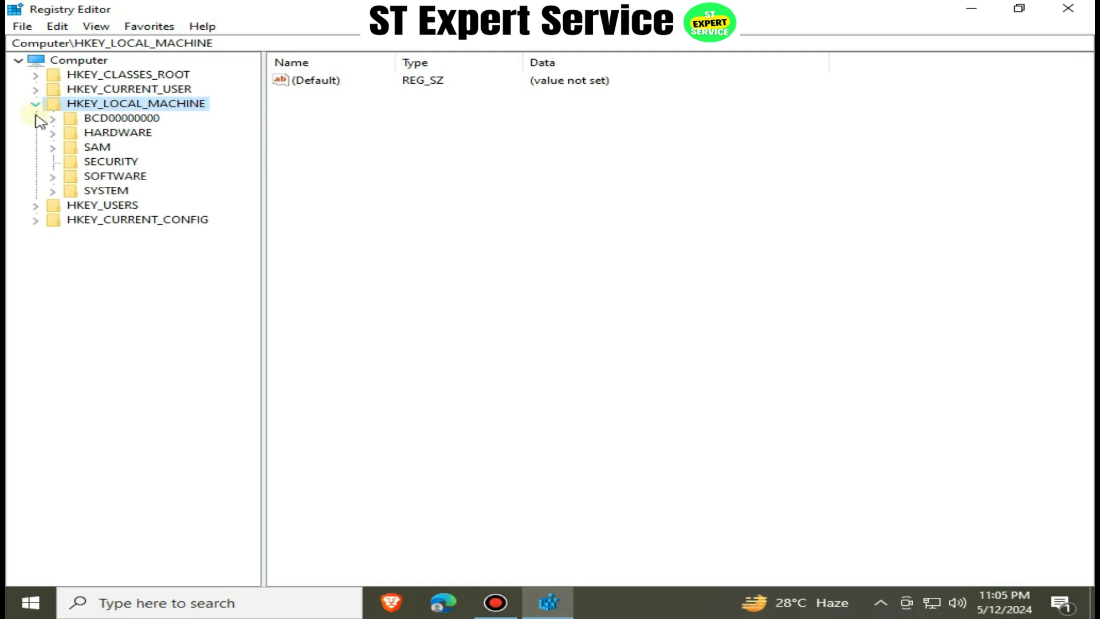
left_click(53, 178)
scroll(110, 218, "down", 1)
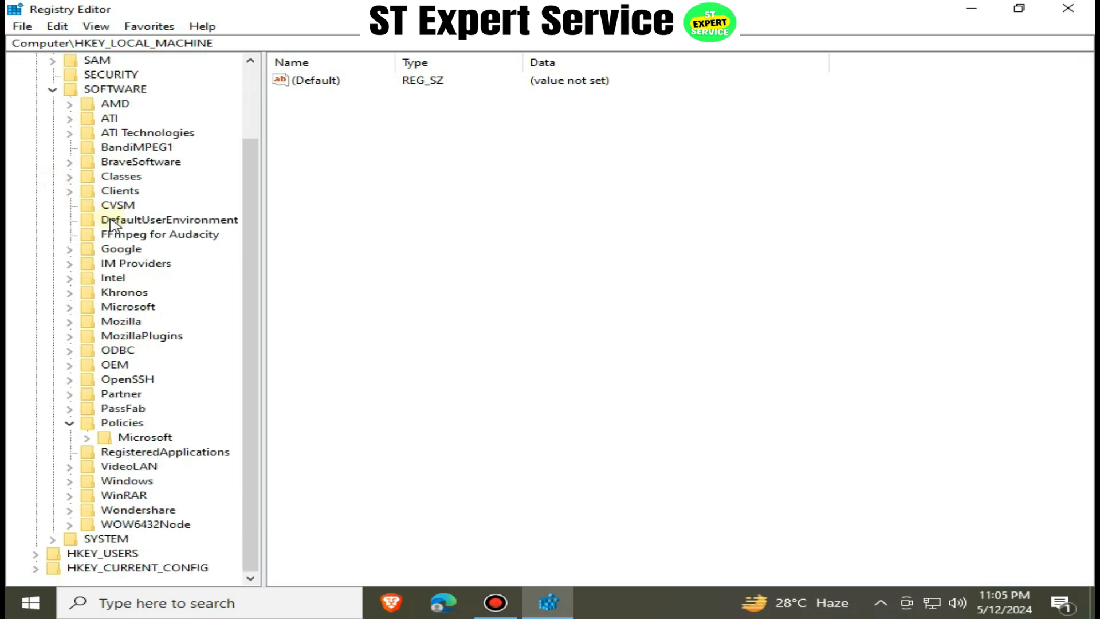
left_click(70, 424)
left_click(70, 425)
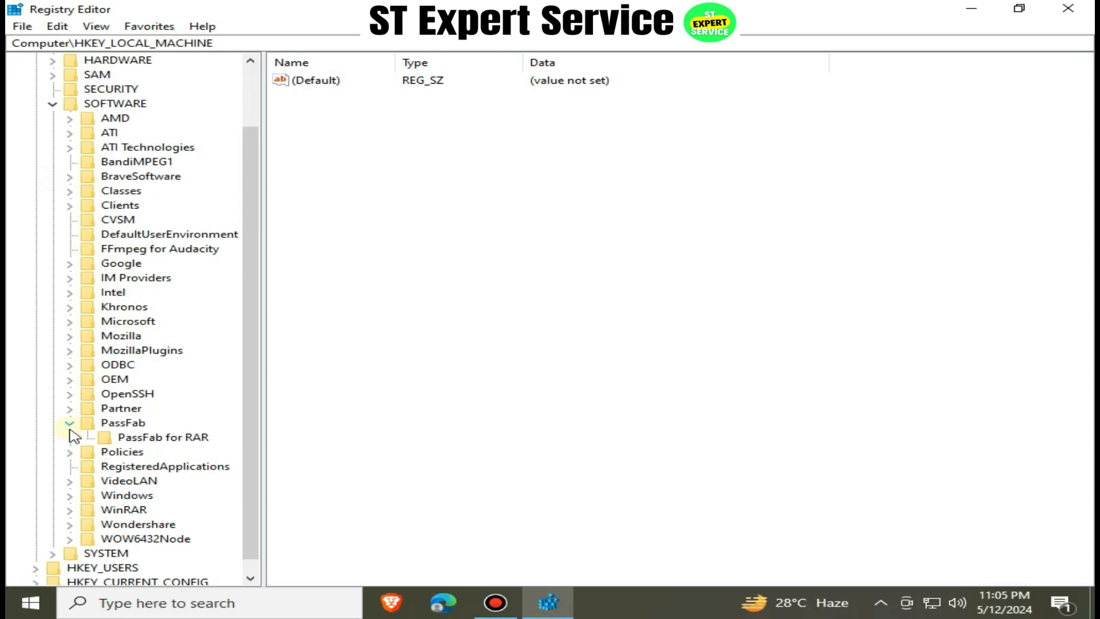
left_click(69, 425)
left_click(70, 438)
left_click(120, 453)
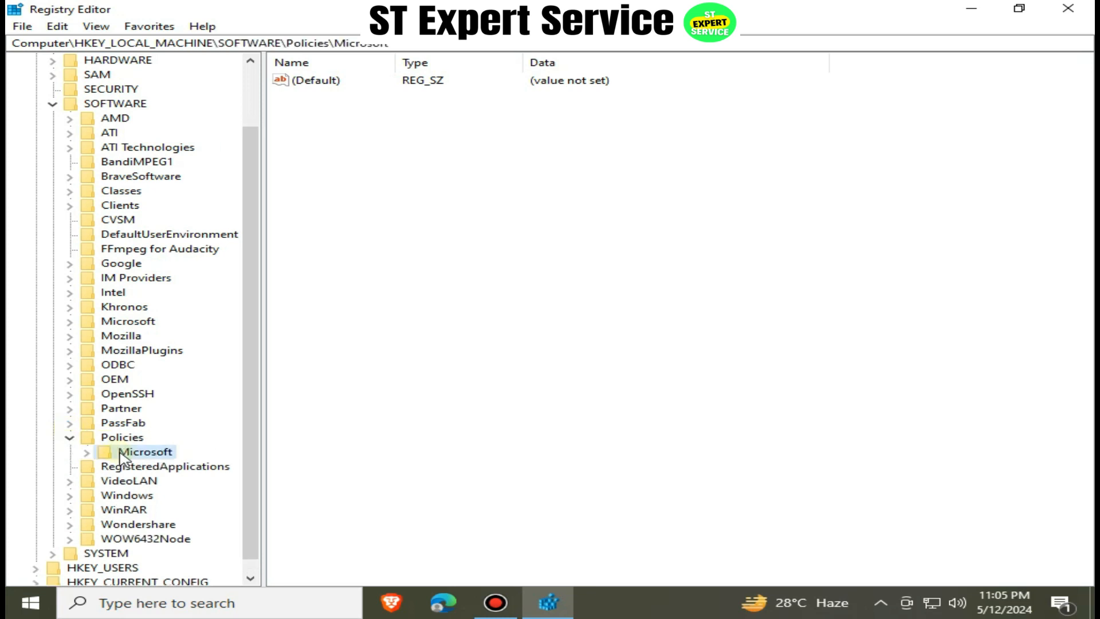
left_click(87, 454)
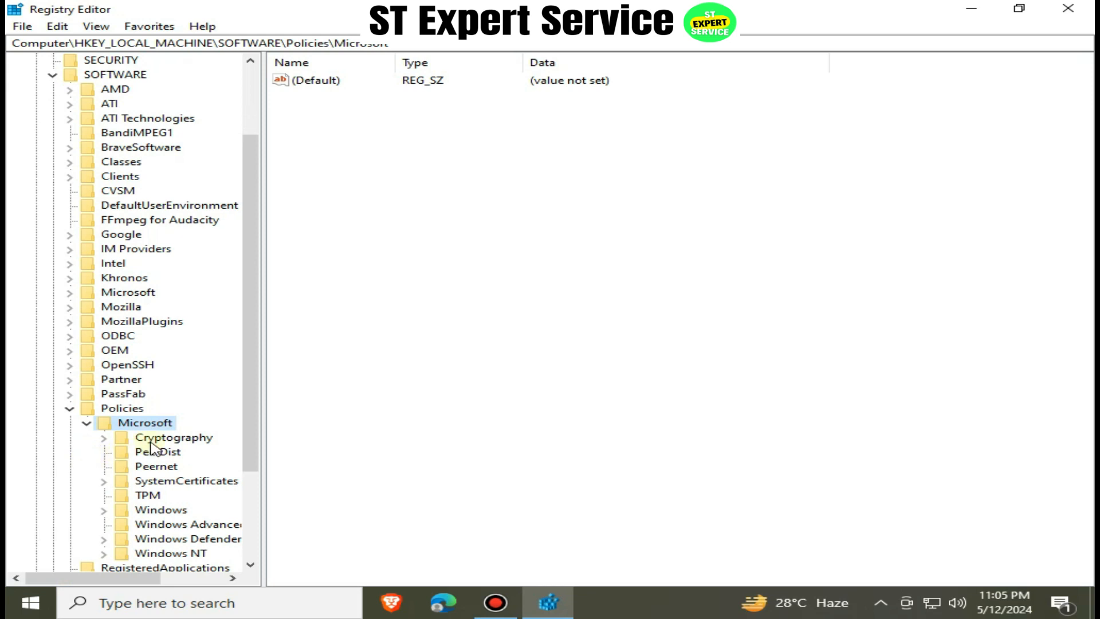
scroll(151, 447, "down", 1)
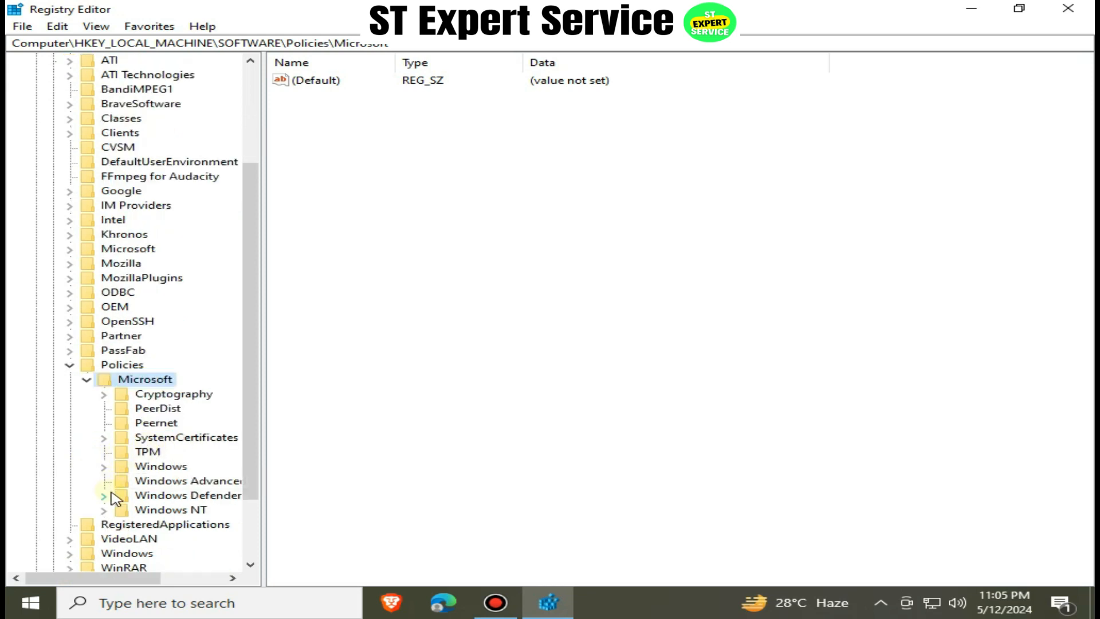
double_click(153, 499)
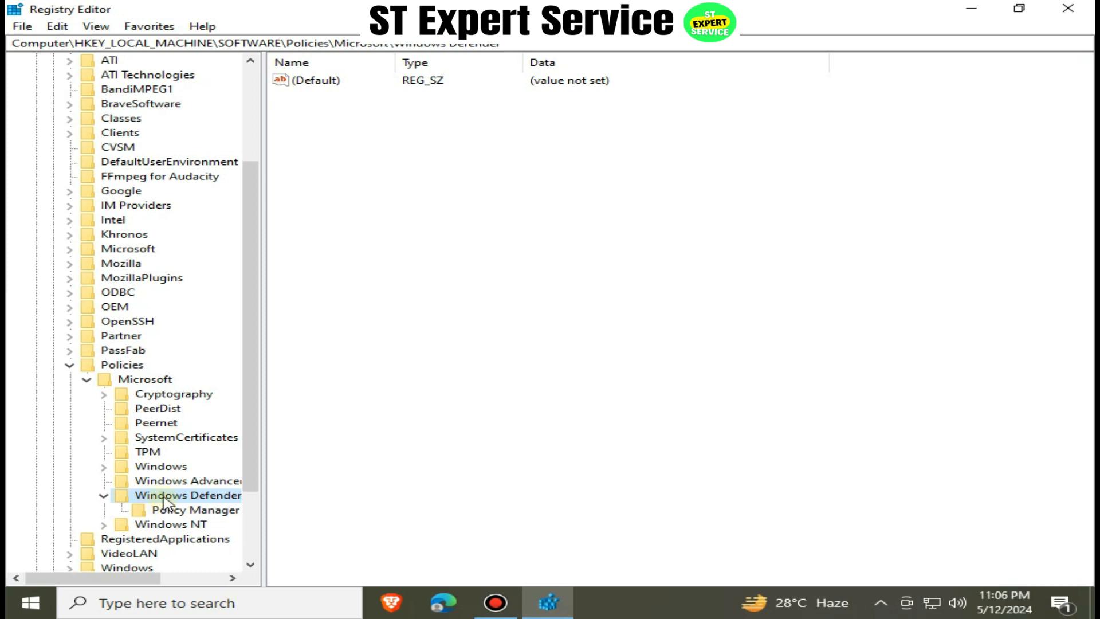
Step: Create a DWORD (32-bit) value named DisableAntiSpyware in the Windows Defender key
right_click(163, 497)
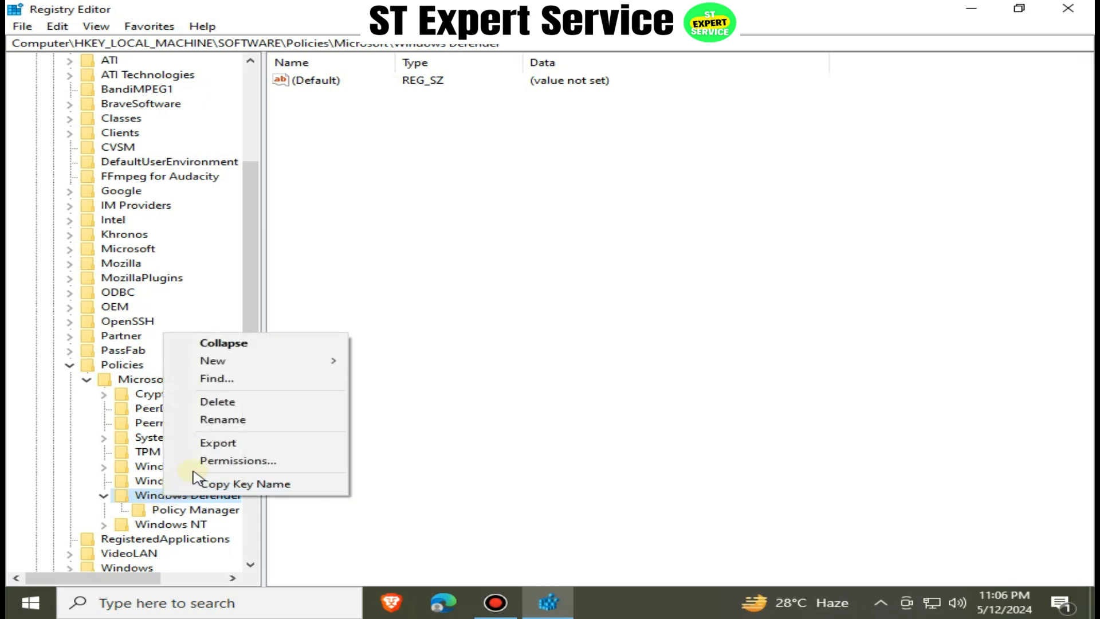
mouse_move(222, 366)
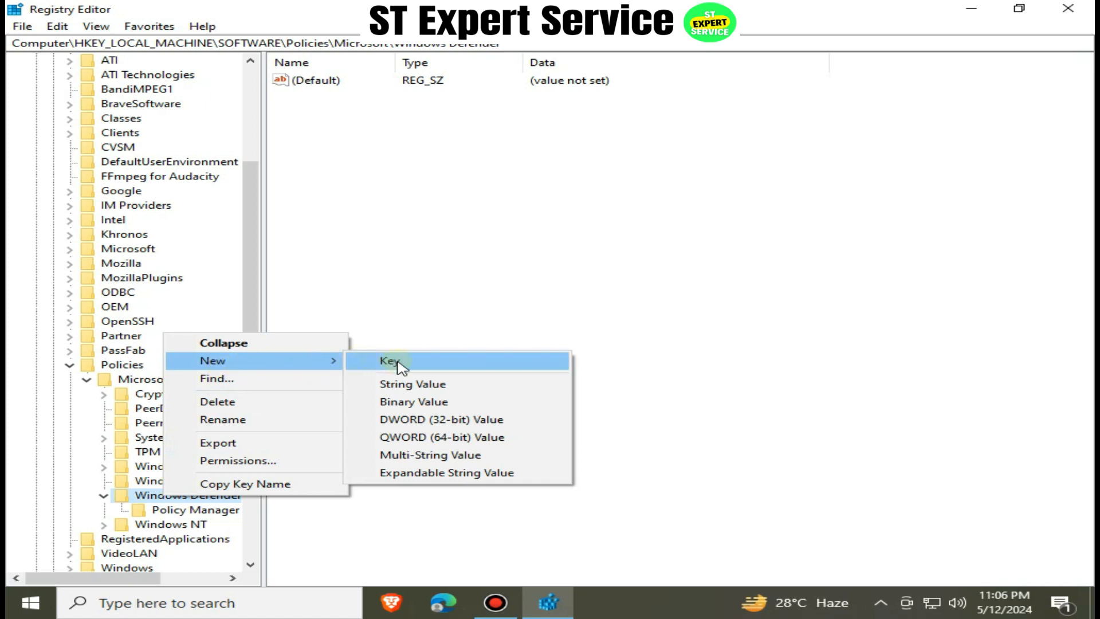
left_click(416, 424)
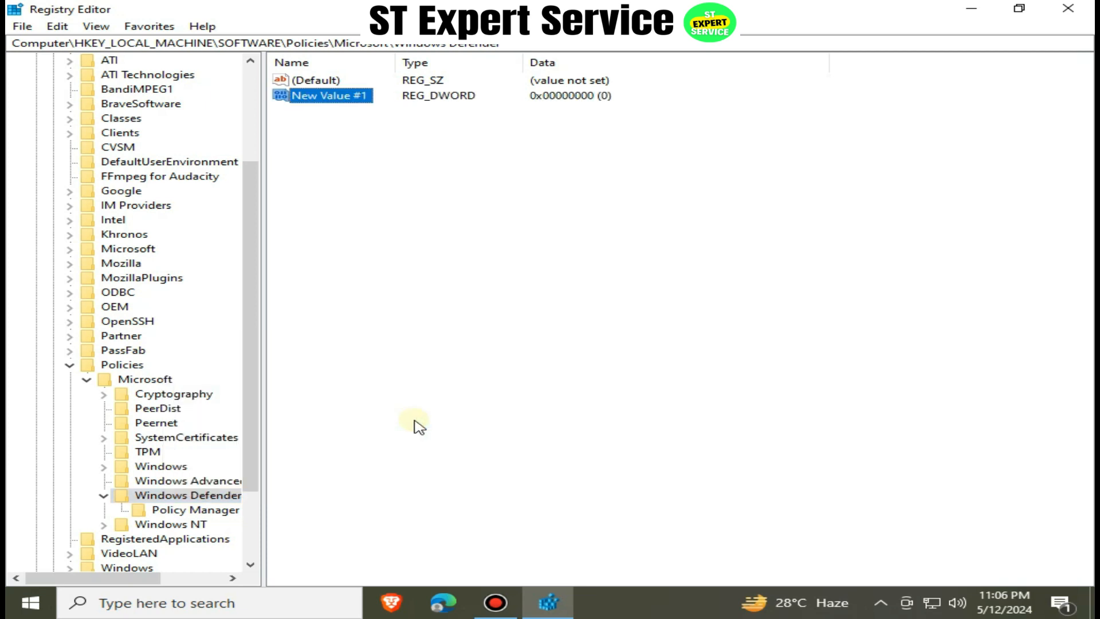
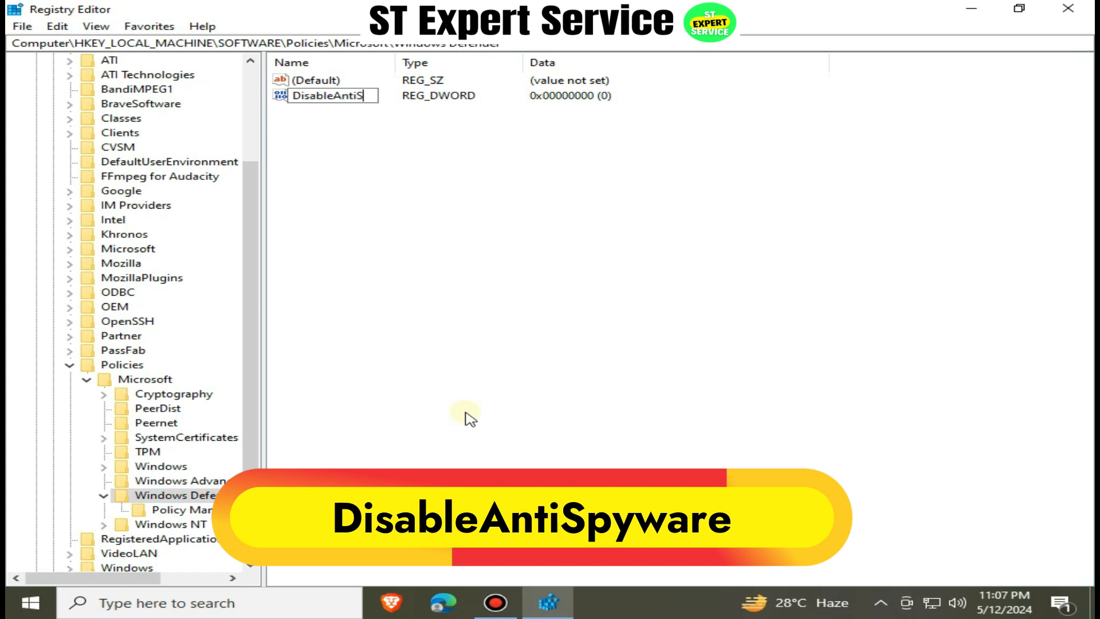
type("pyware")
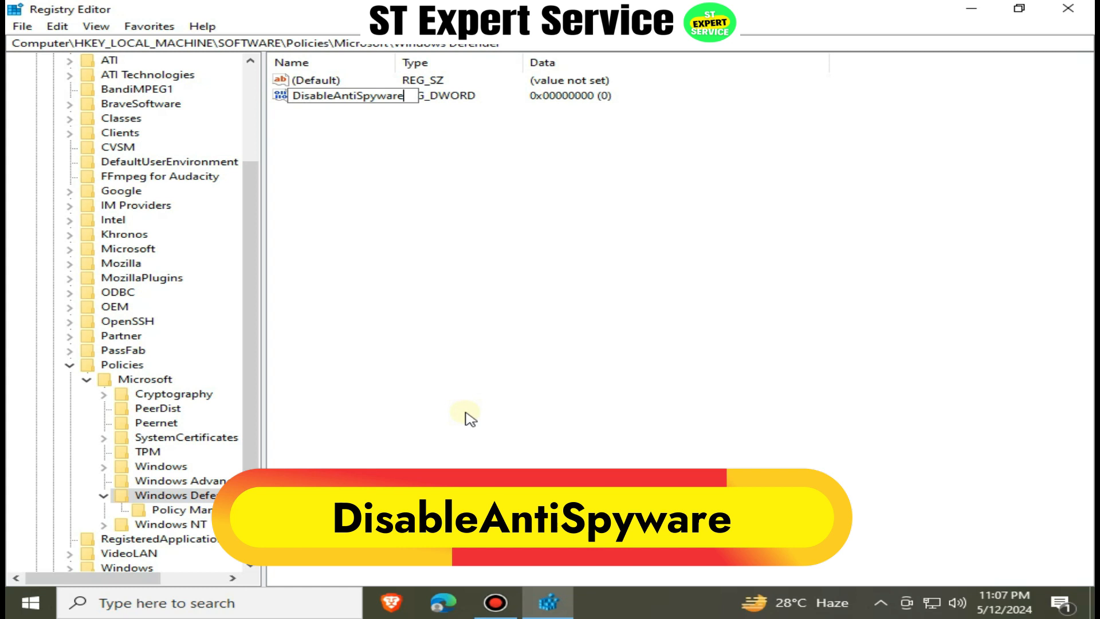
key("Return")
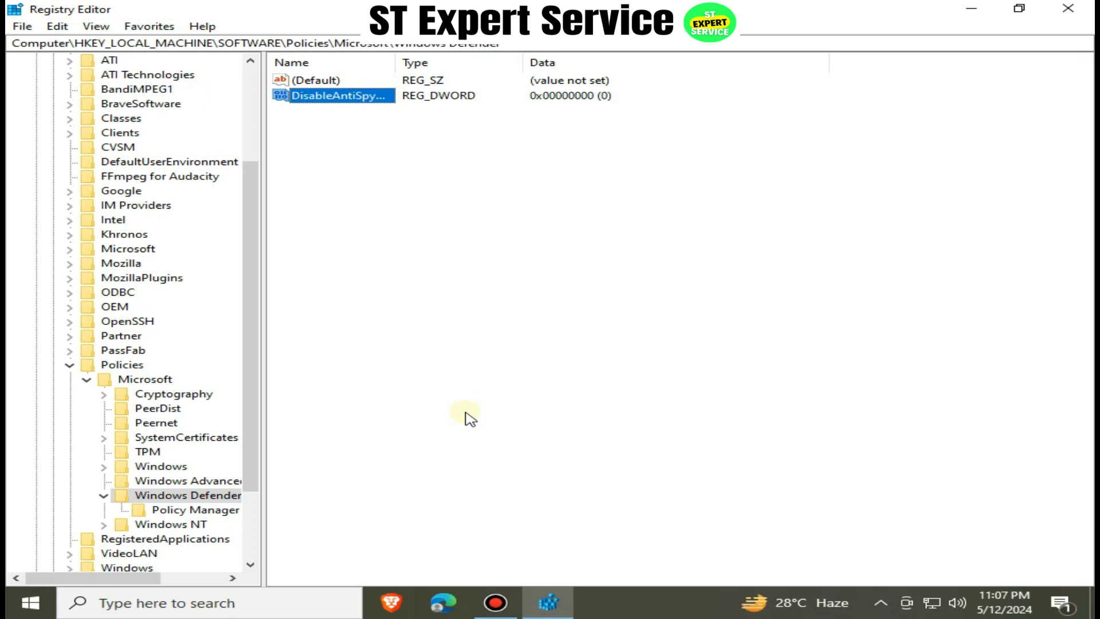
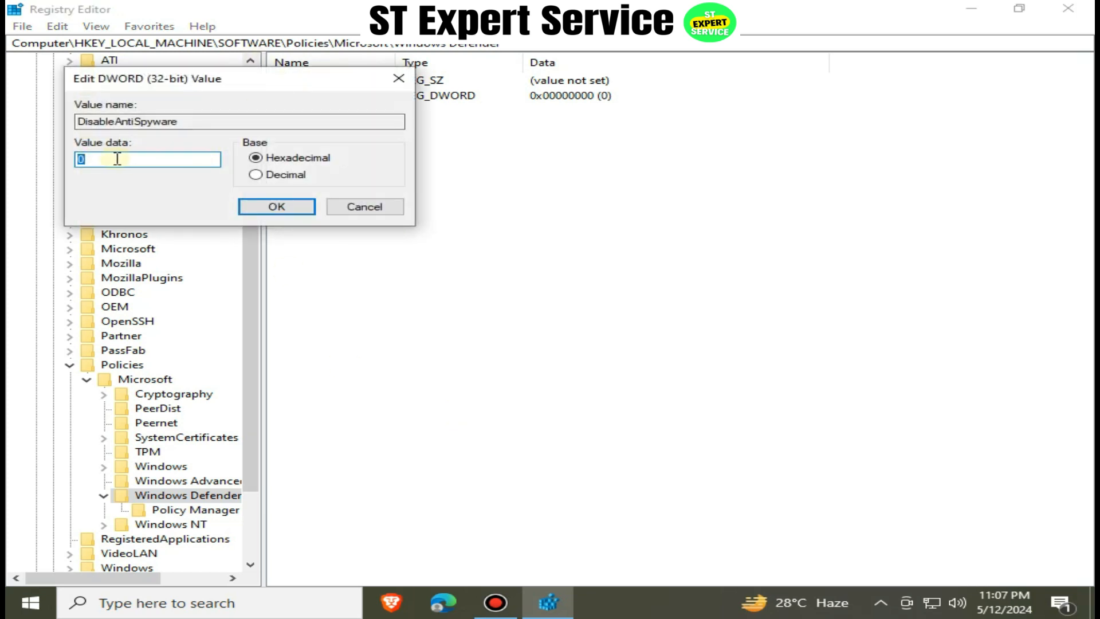
Step: Set the DisableAntiSpyware value data to 1 and close the Registry Editor
type("1")
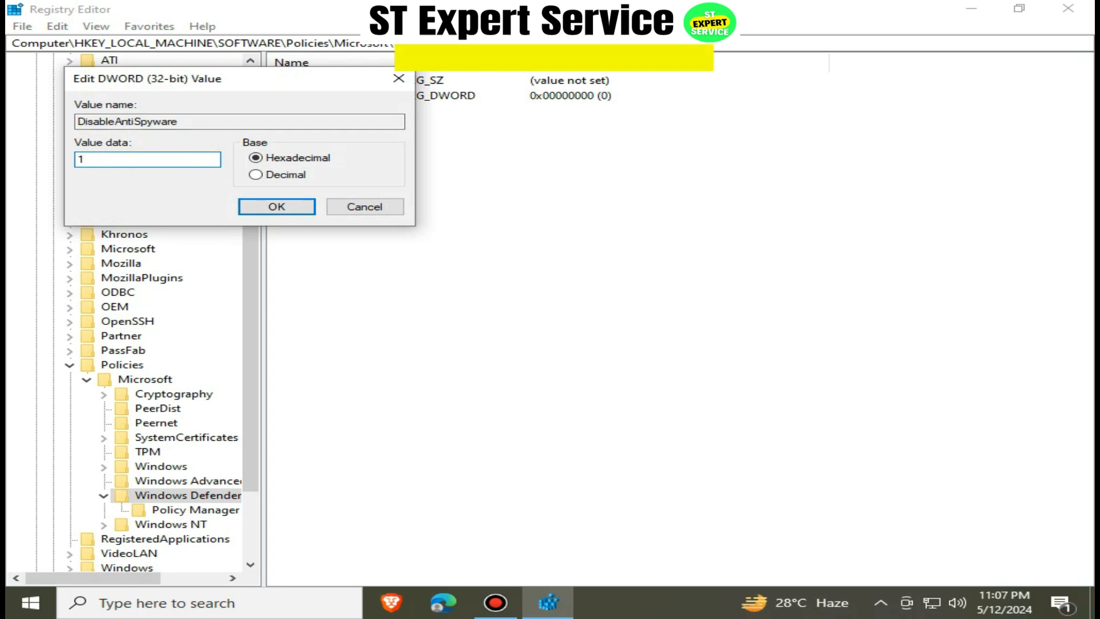
left_click(273, 206)
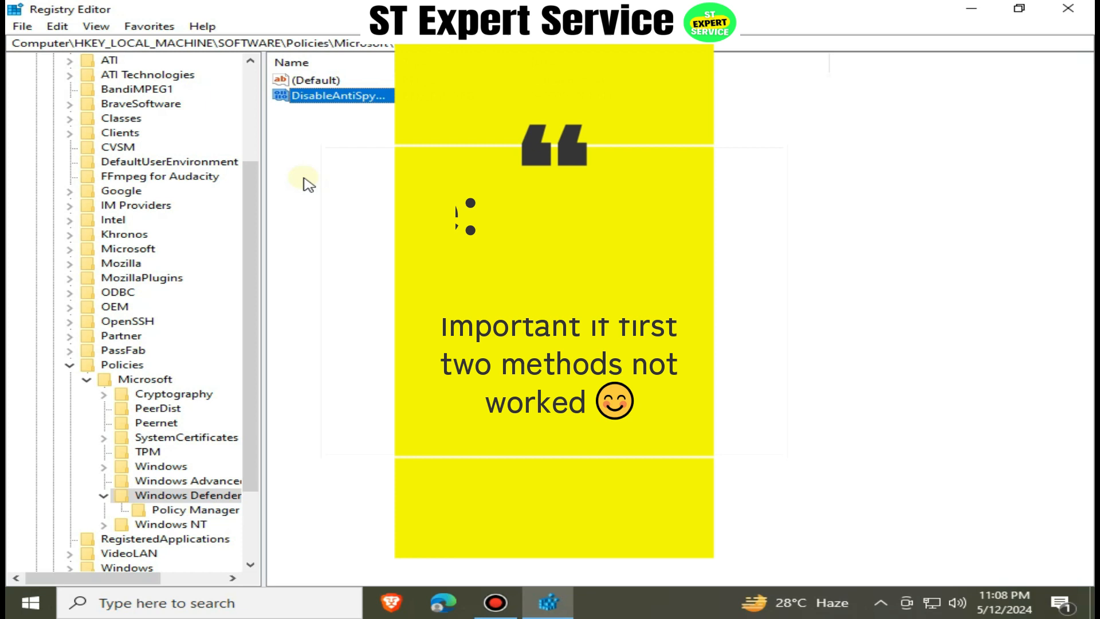
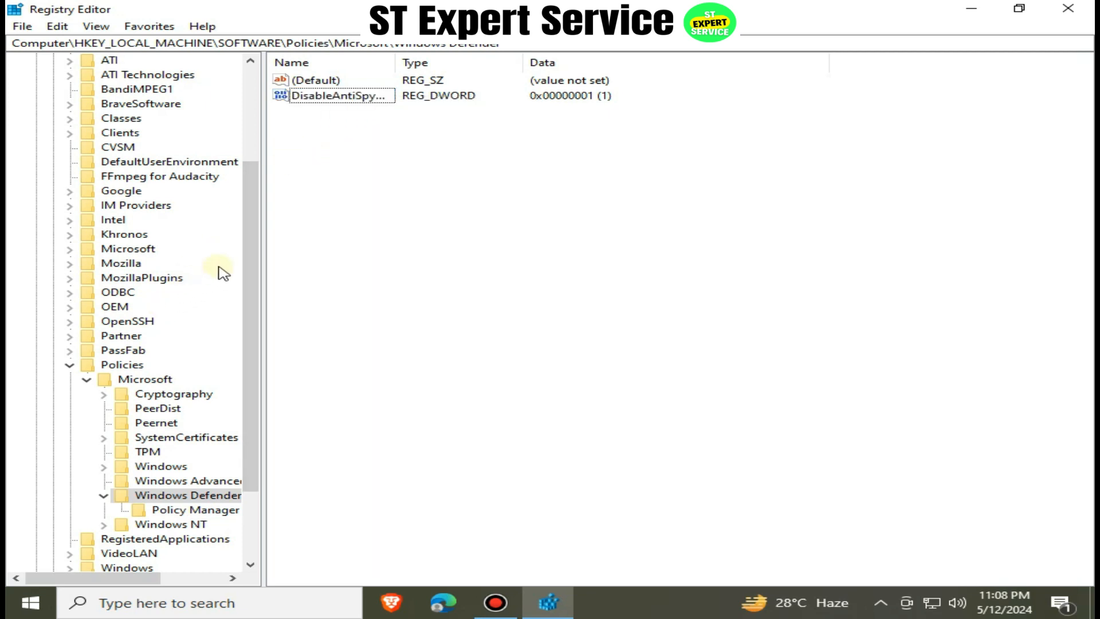
left_click(1063, 14)
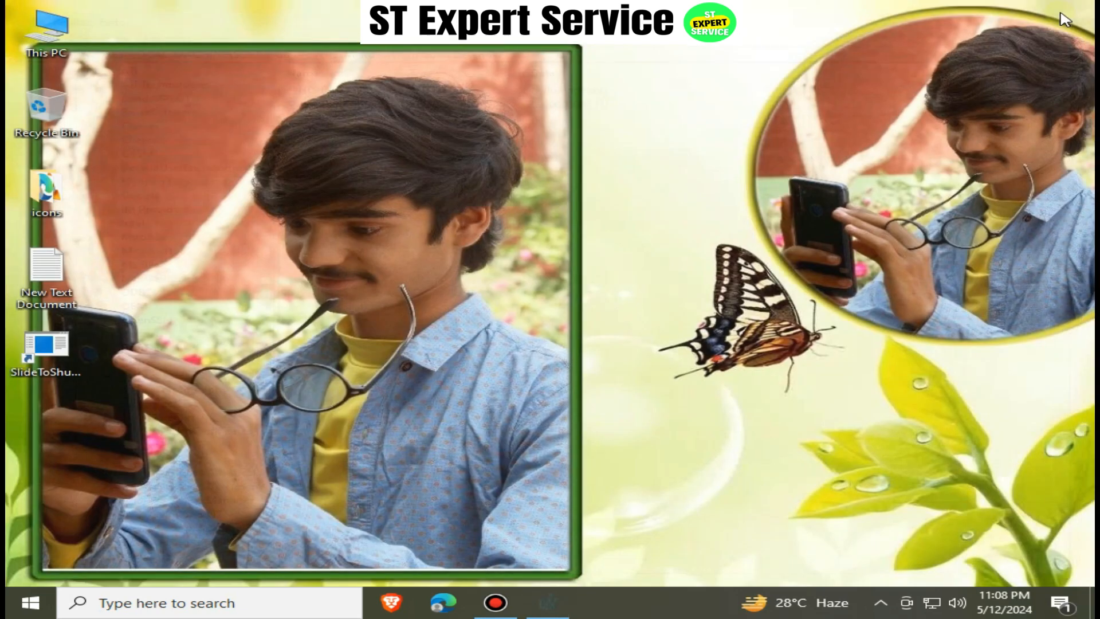
right_click(275, 120)
left_click(304, 191)
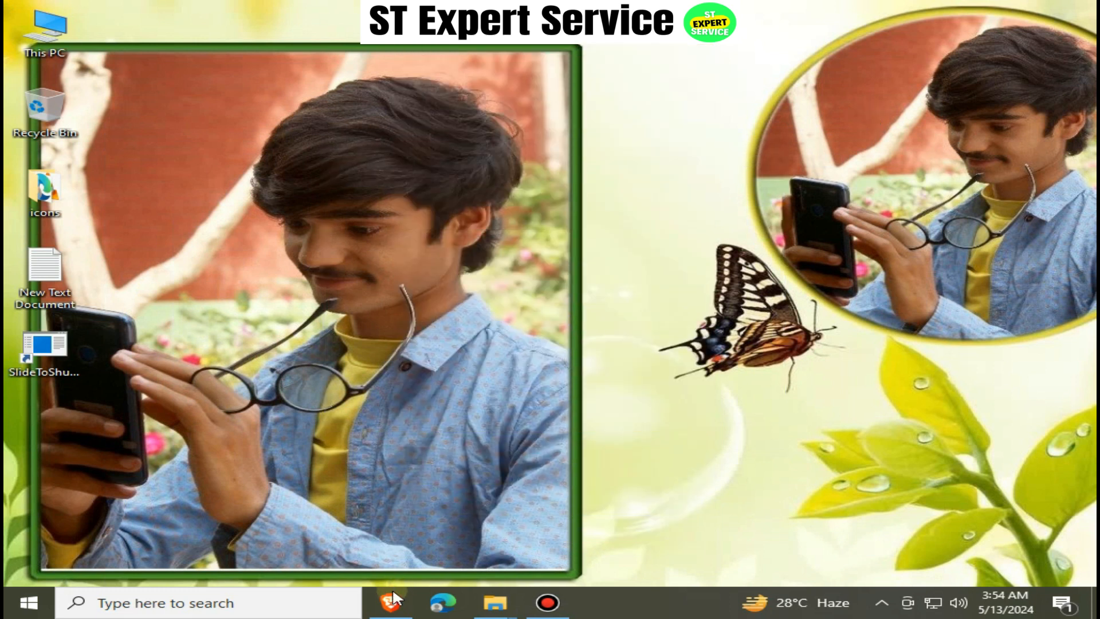
Step: Switch to the Brave browser and bring up the download section of sordum.org's Defender Control v2.1 page
left_click(390, 601)
left_click(321, 8)
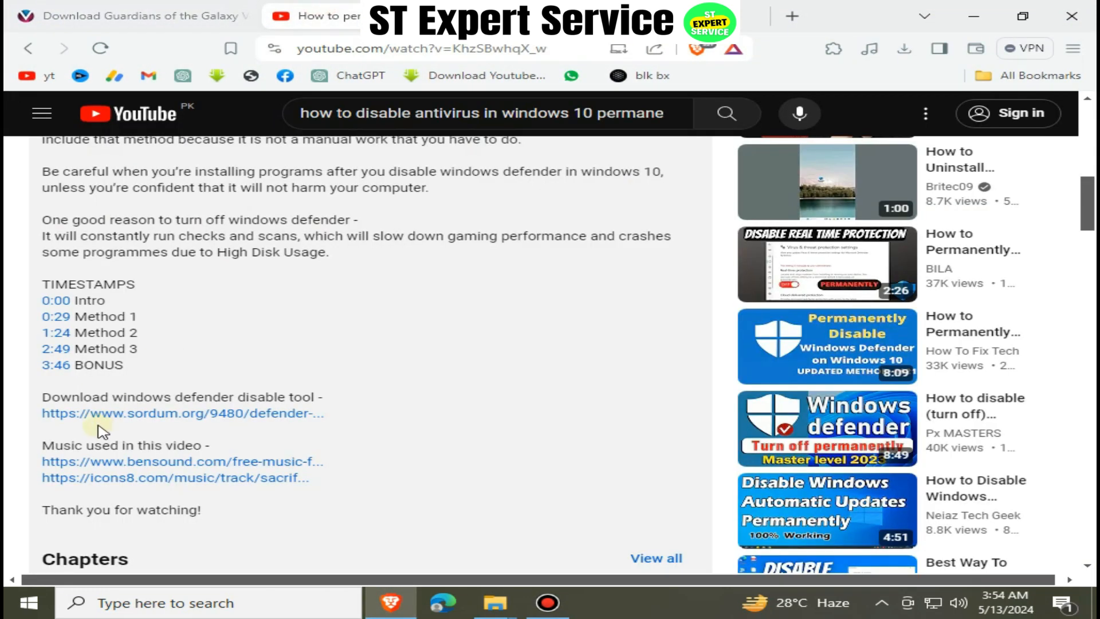
left_click(630, 8)
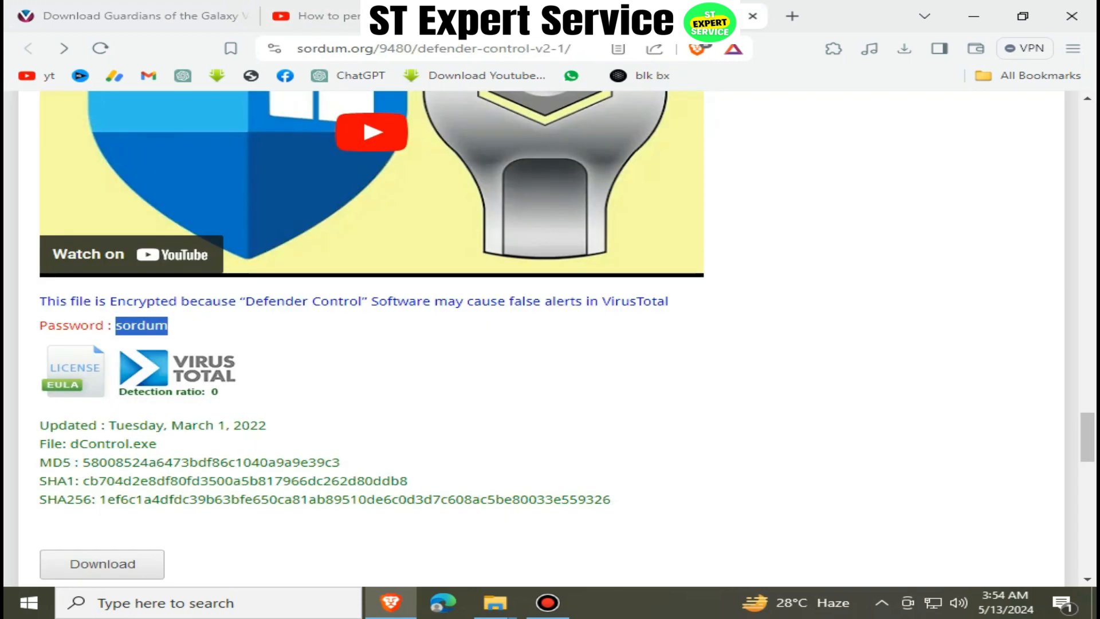
scroll(208, 229, "down", 1)
scroll(208, 229, "up", 6)
scroll(146, 467, "down", 6)
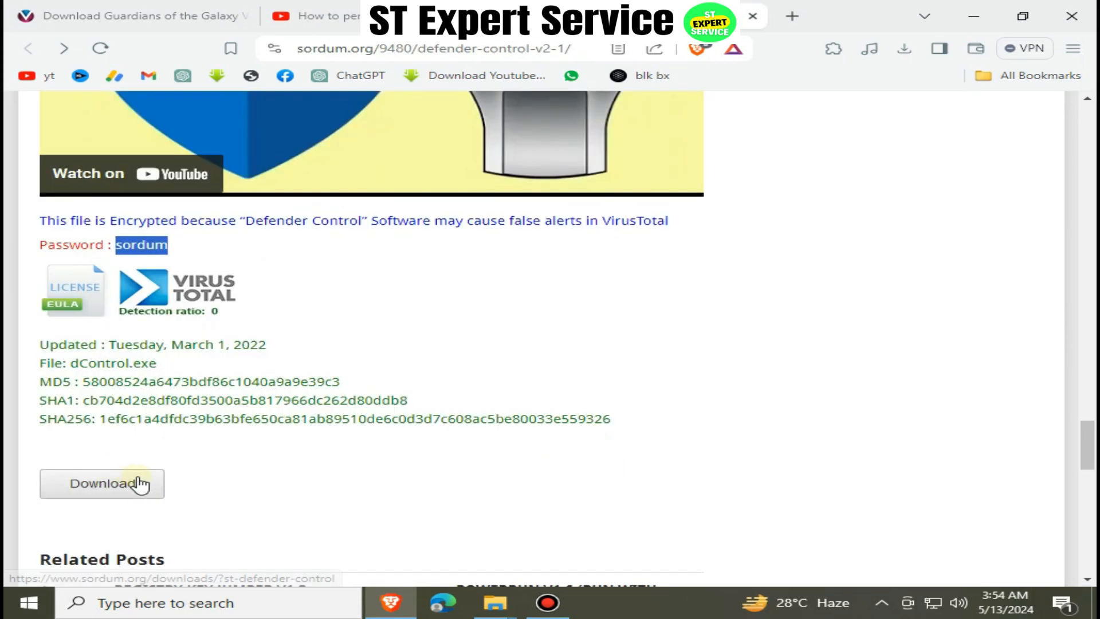
Step: Copy the archive password given on the Defender Control download page
double_click(125, 247)
right_click(147, 246)
left_click(203, 256)
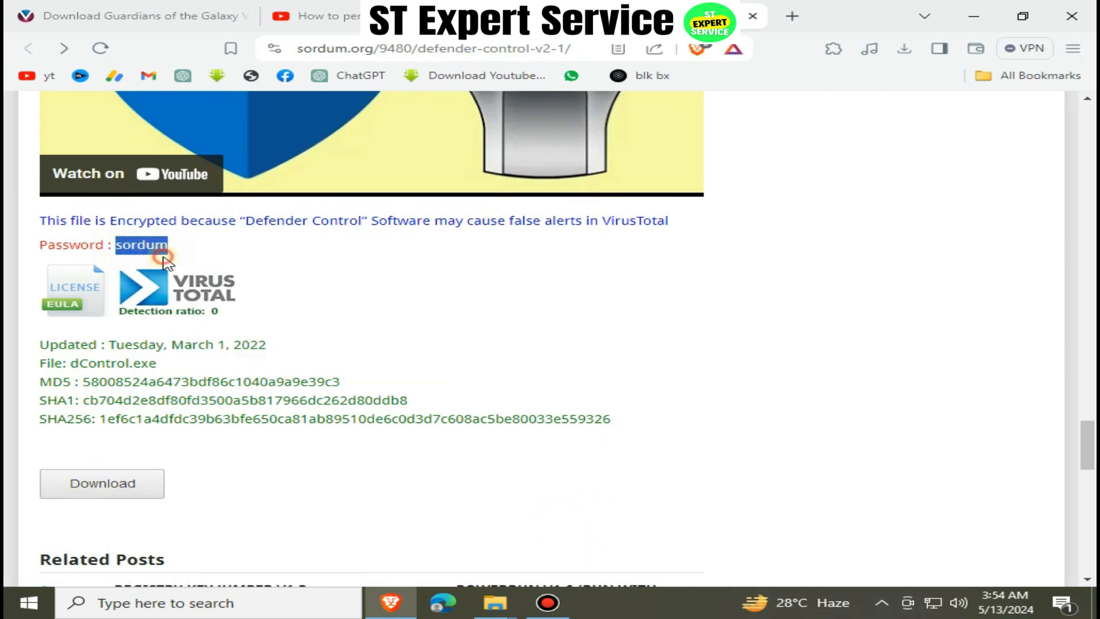
Step: Minimize the browser, open the Downloads folder in File Explorer and select the 7xsyz7 archive
left_click(973, 16)
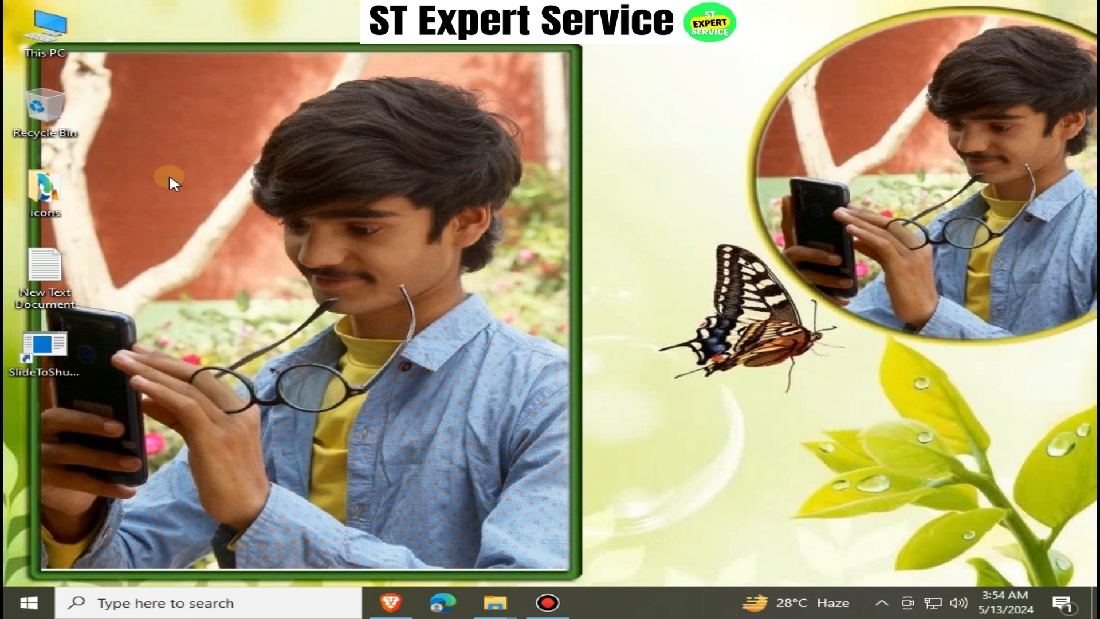
double_click(46, 50)
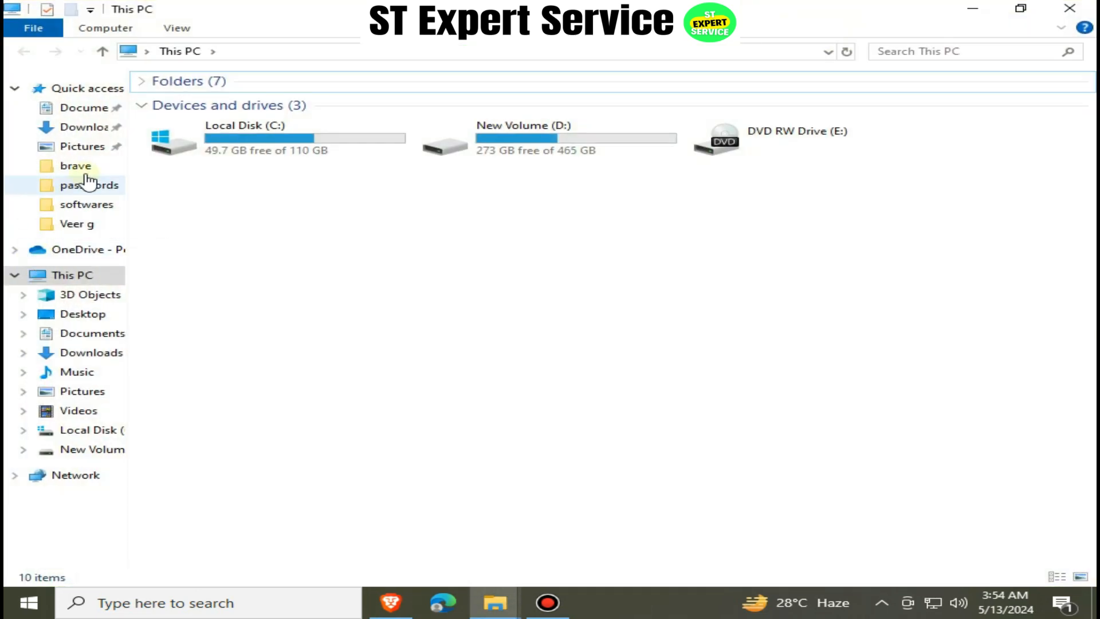
left_click(84, 127)
left_click(197, 155)
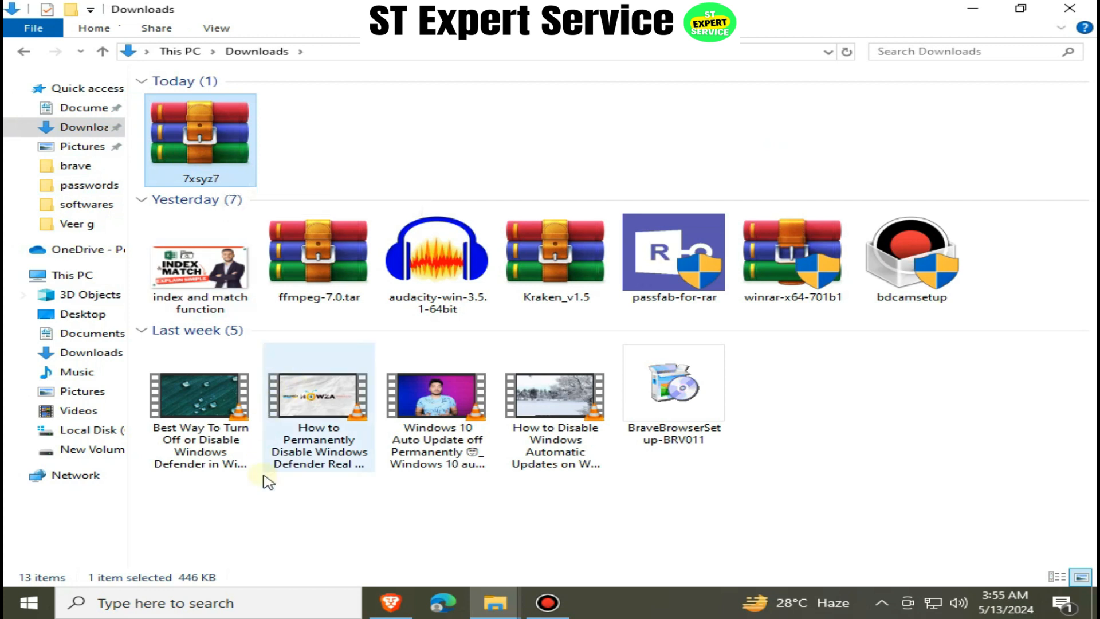
Step: Open Windows Settings and bring up Virus & threat protection from the Windows Security page under Update & Security
left_click(231, 604)
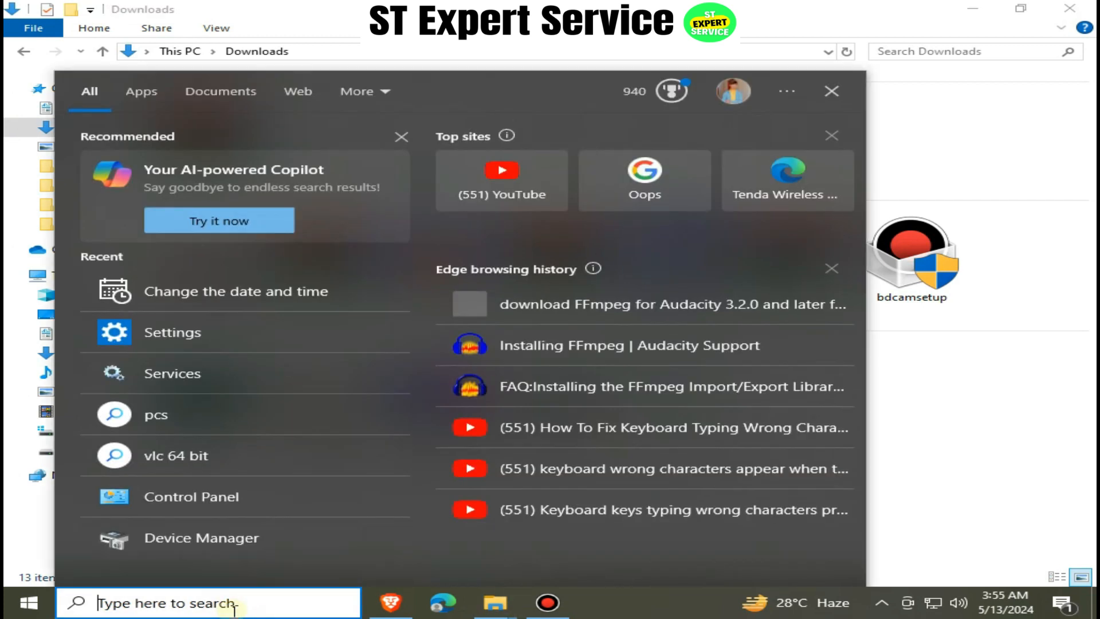
type("settings")
key("Escape")
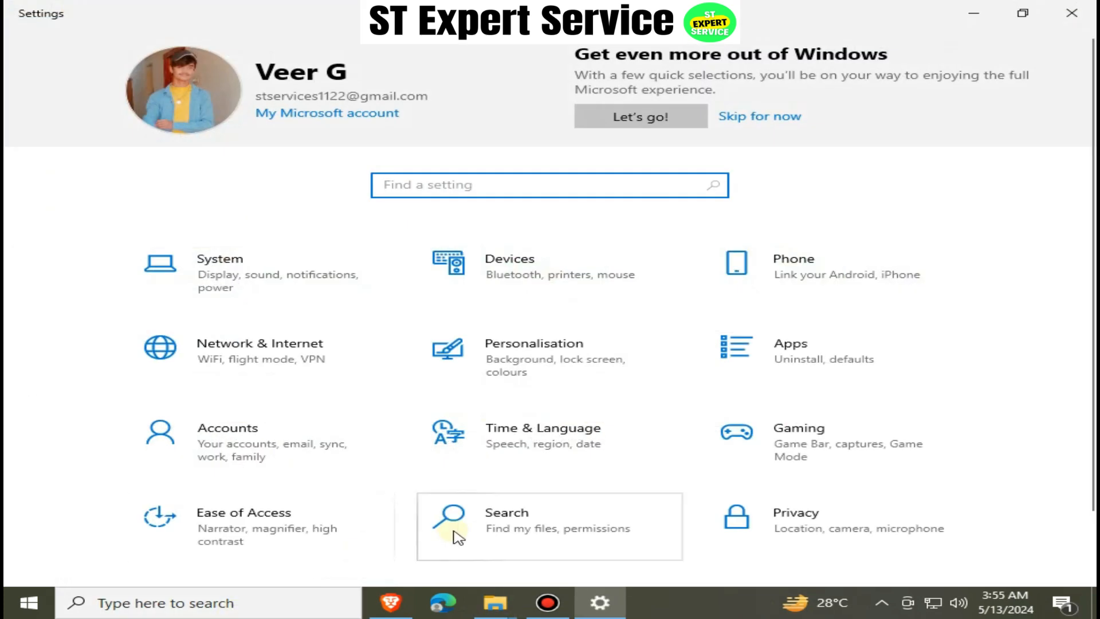
scroll(452, 516, "down", 1)
left_click(287, 535)
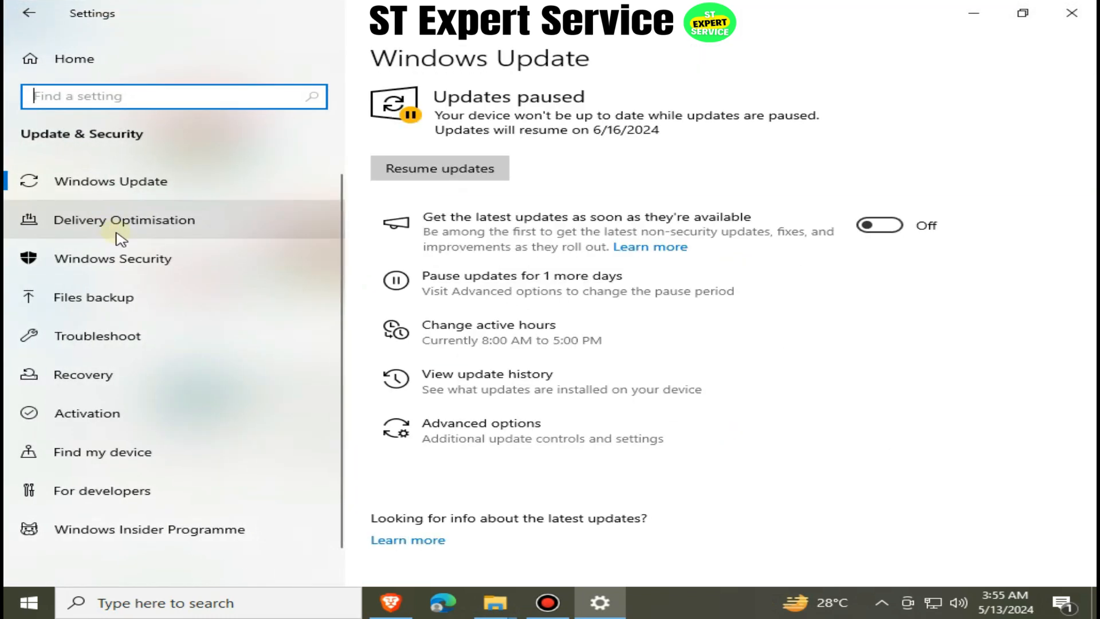
left_click(115, 259)
left_click(465, 237)
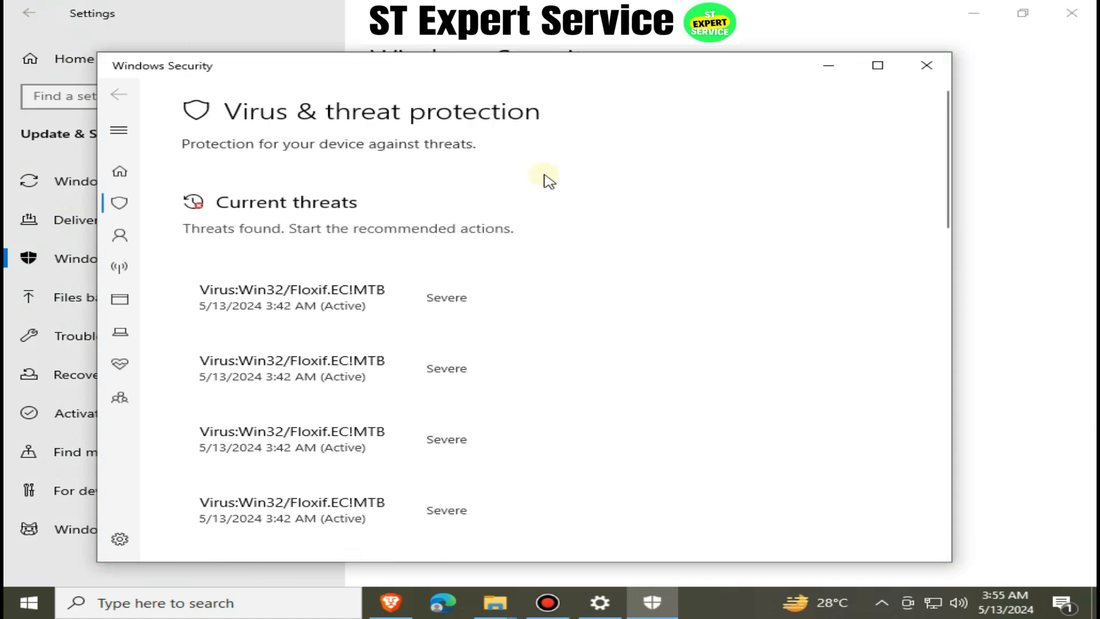
Step: Check the real-time, cloud-delivered and Tamper Protection switches in the Virus & threat protection settings, then minimize Windows Security
scroll(309, 269, "down", 5)
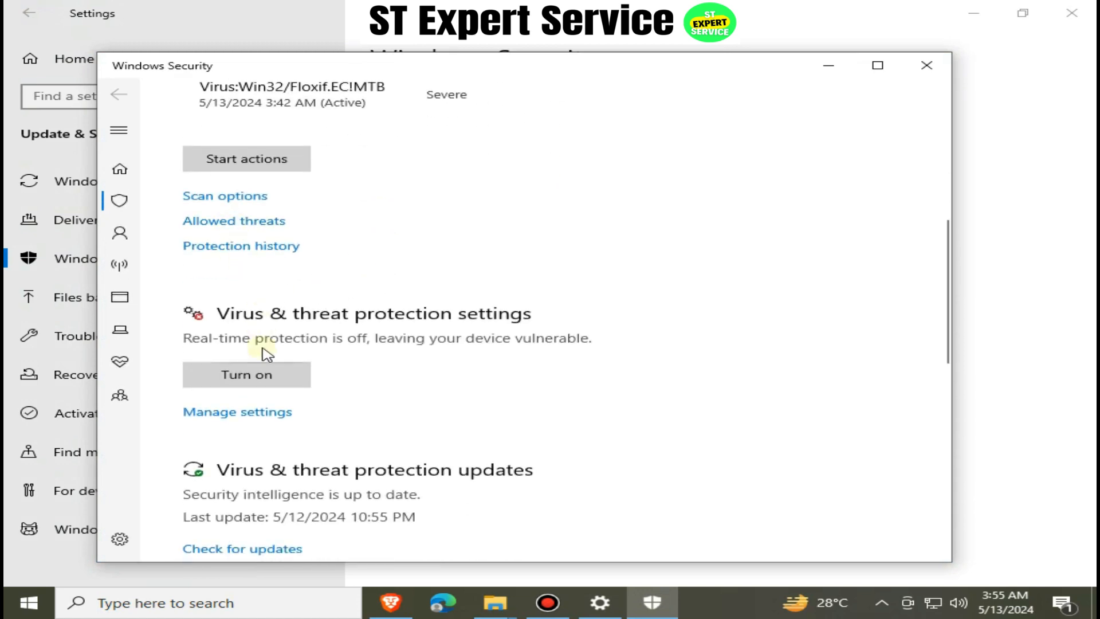
left_click(251, 414)
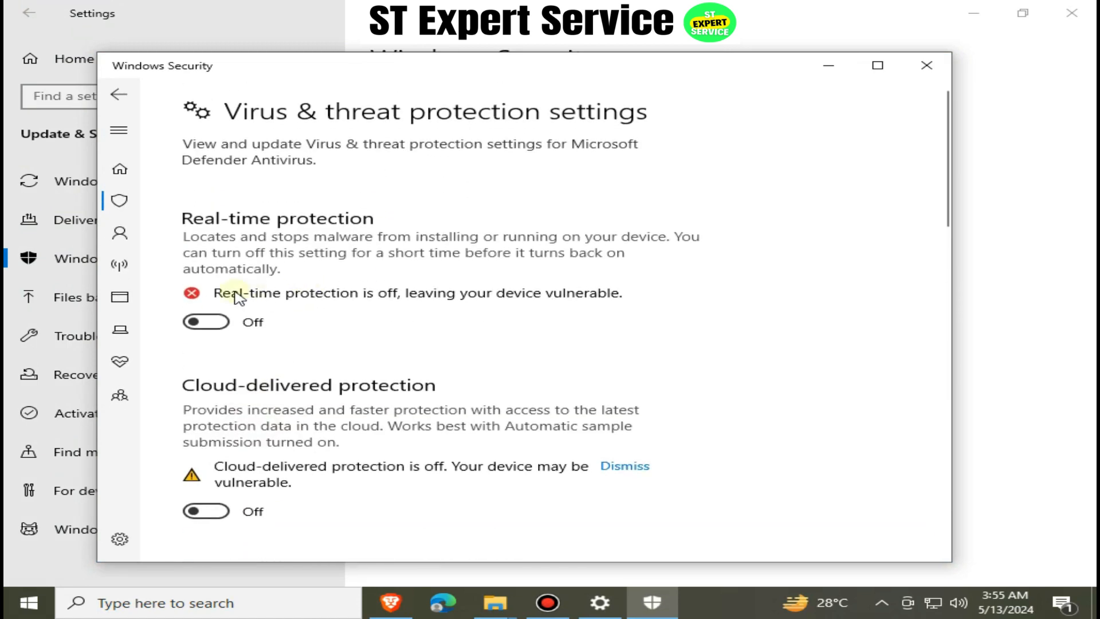
scroll(235, 350, "down", 7)
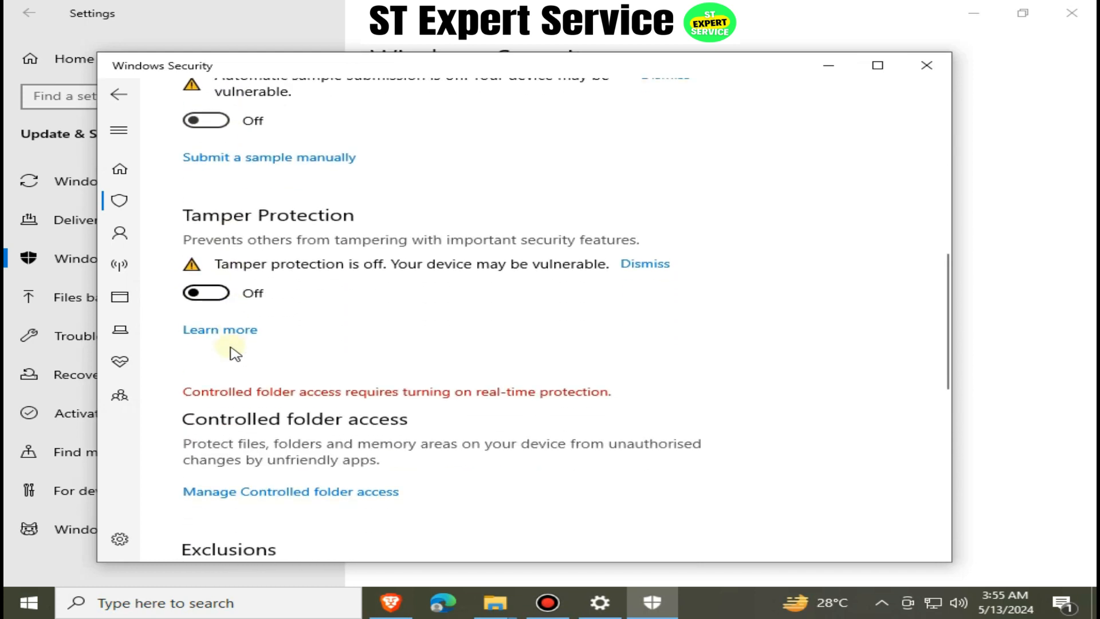
left_click(828, 65)
Step: Return to the Downloads folder and extract the 7xsyz7 archive there, entering the archive password
mouse_move(499, 608)
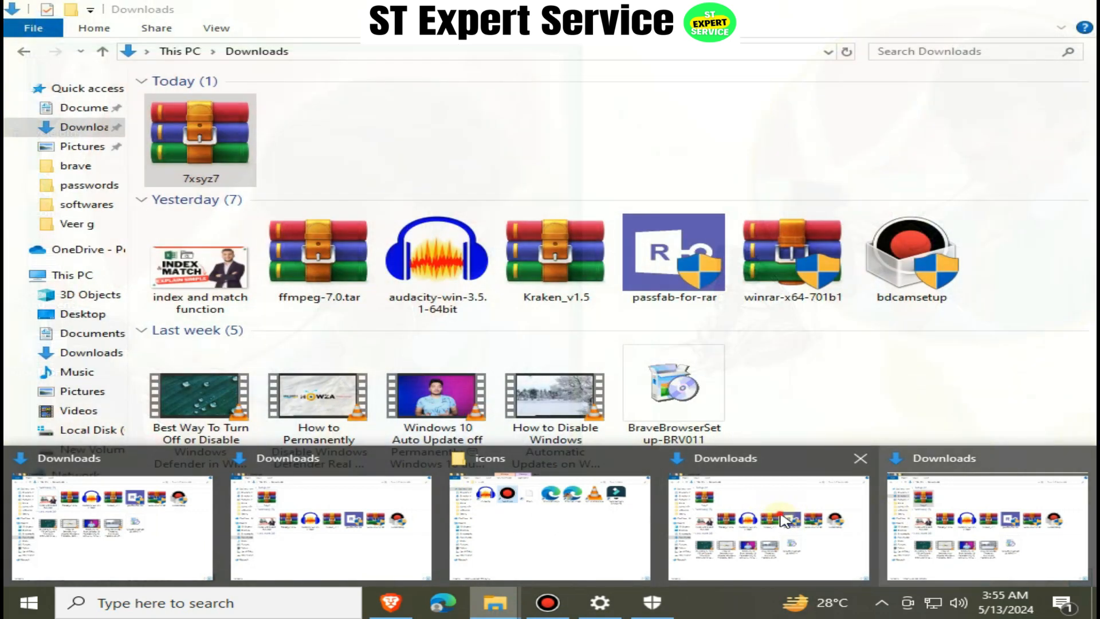
left_click(785, 520)
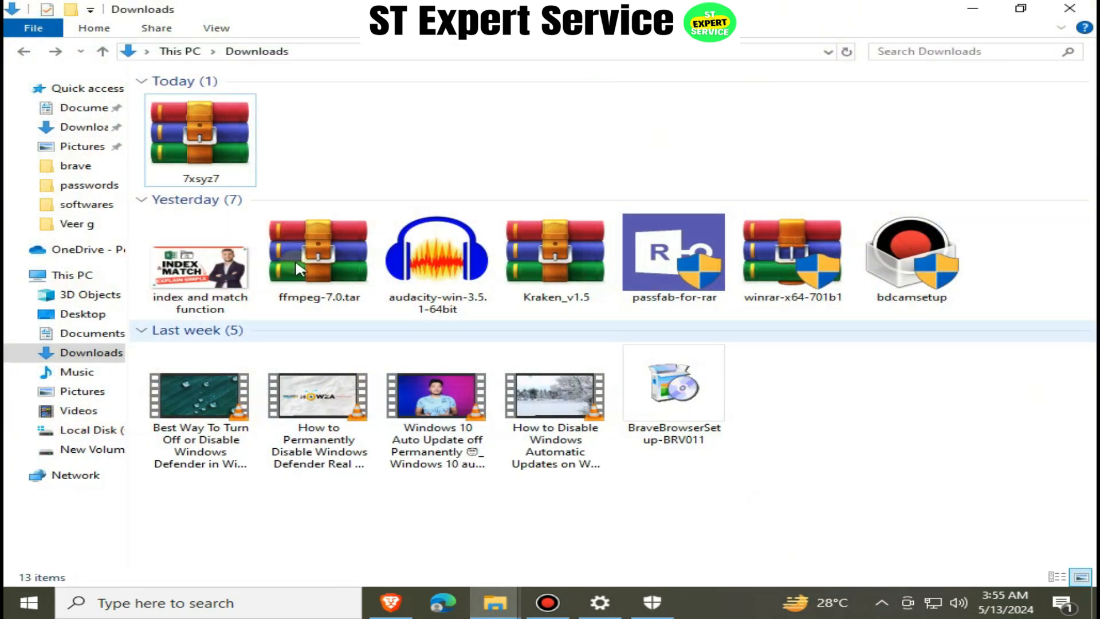
right_click(207, 141)
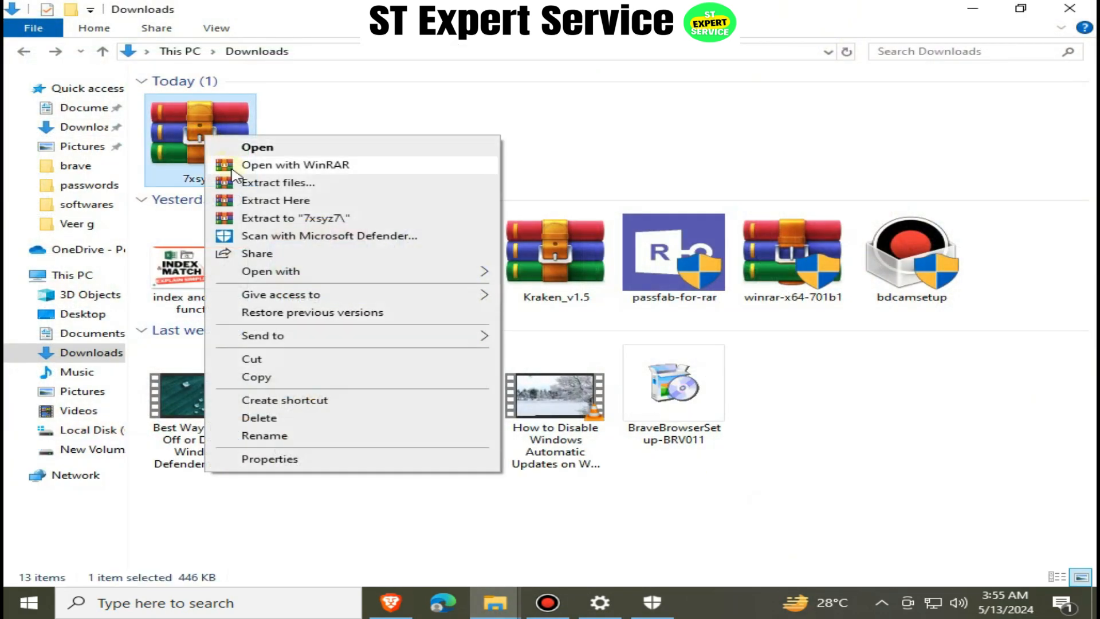
left_click(282, 201)
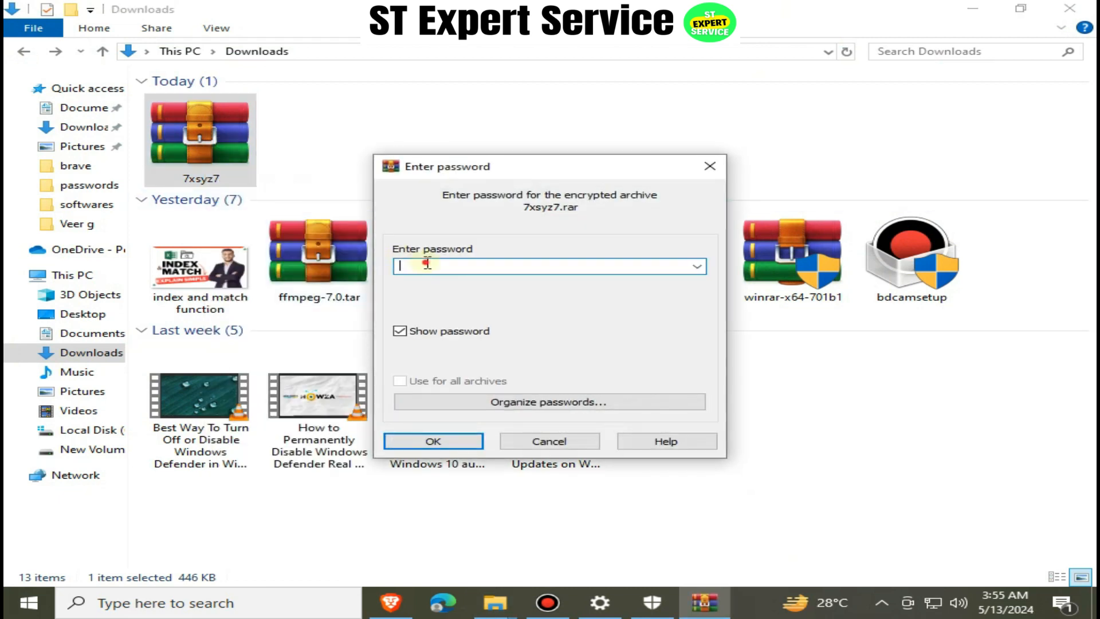
left_click(433, 441)
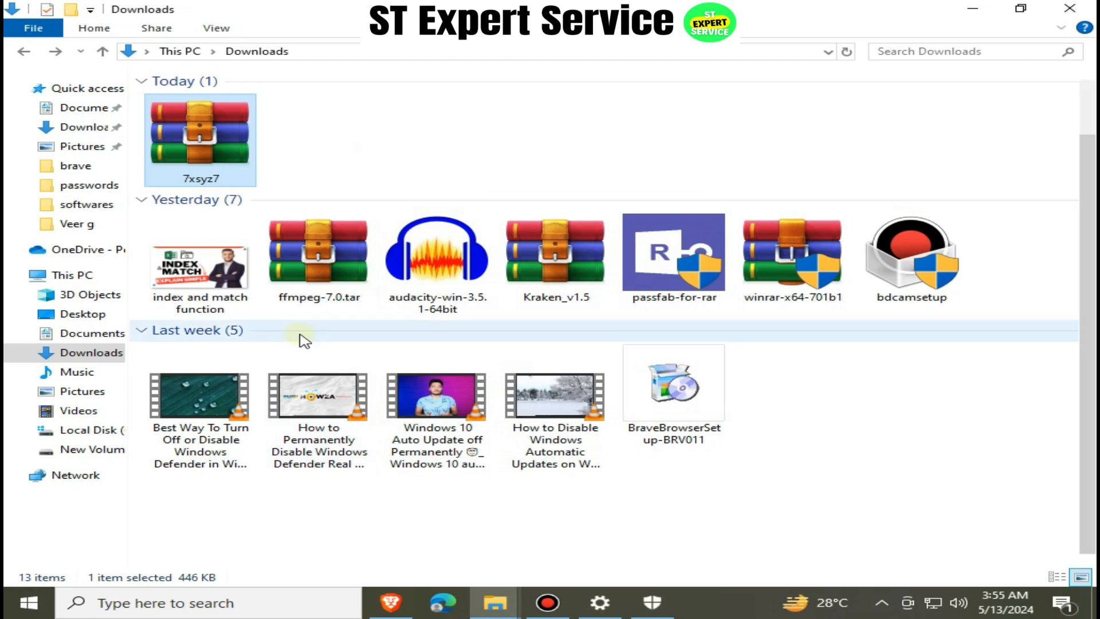
Step: Open the extracted 7xsyz7 folder and display its files as large icons
scroll(281, 389, "down", 1)
left_click(223, 518)
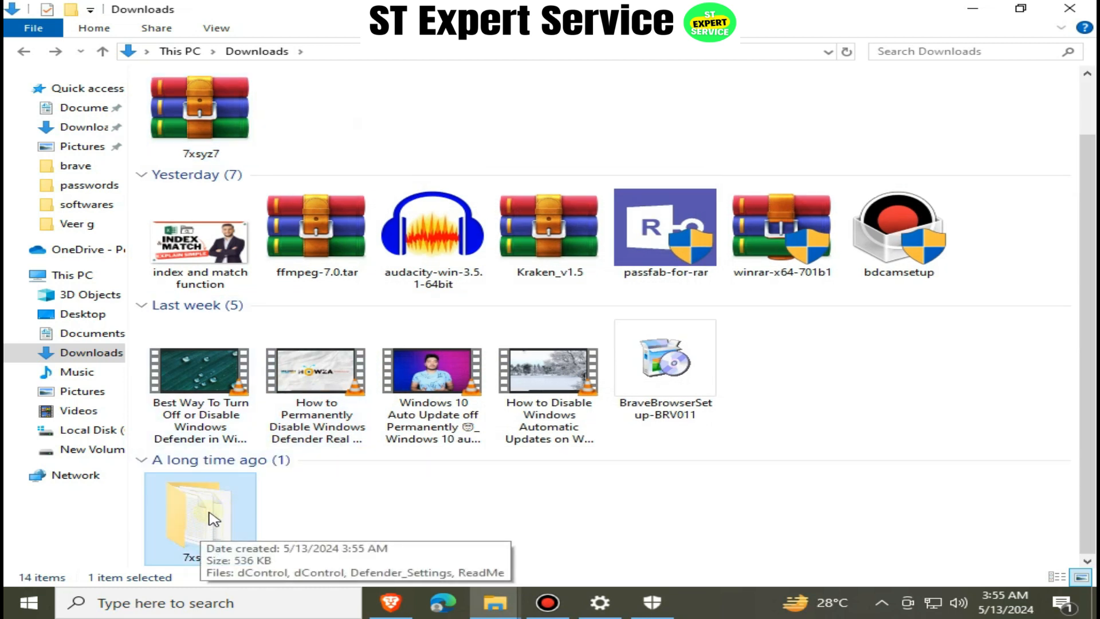
double_click(213, 519)
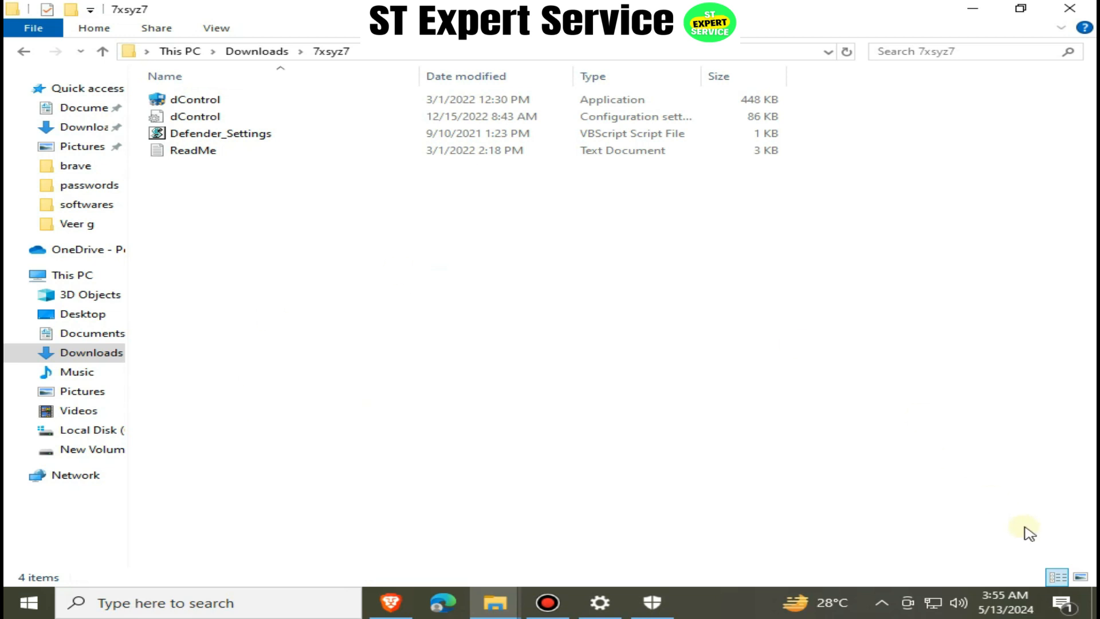
left_click(1080, 577)
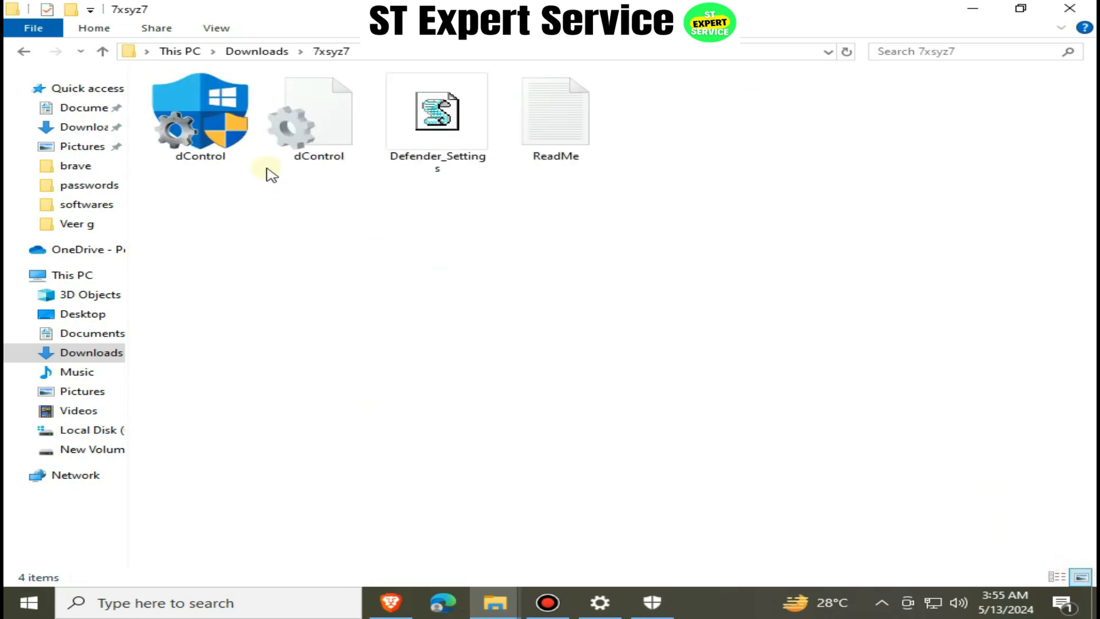
Step: Launch the dControl application from the 7xsyz7 folder, expanding the details of the malicious-file block
left_click(205, 134)
double_click(206, 132)
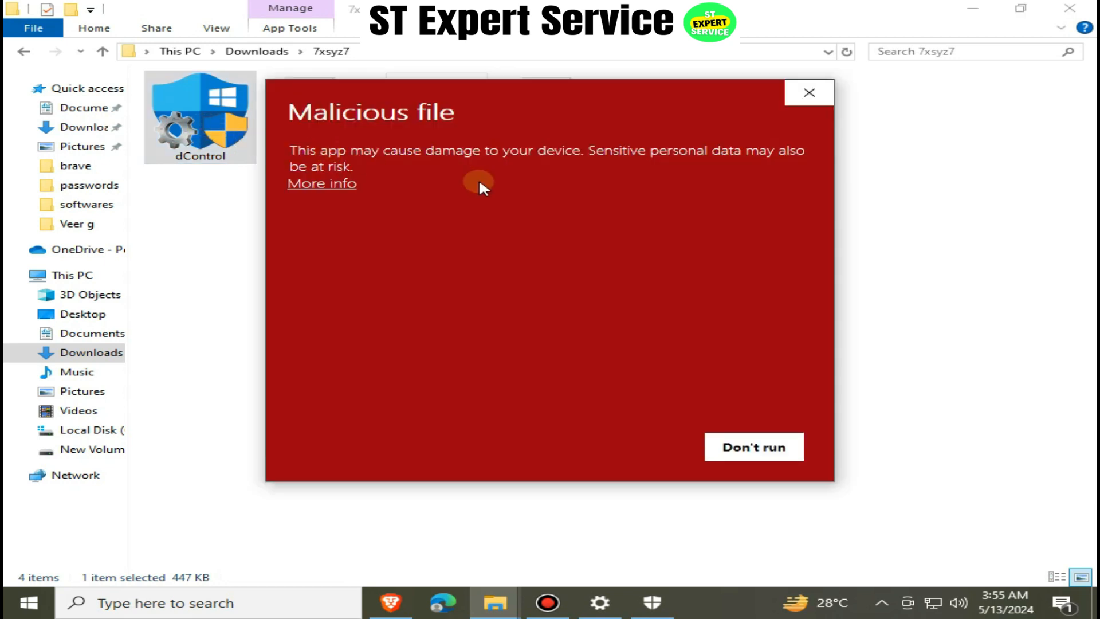
left_click(331, 189)
left_click(591, 234)
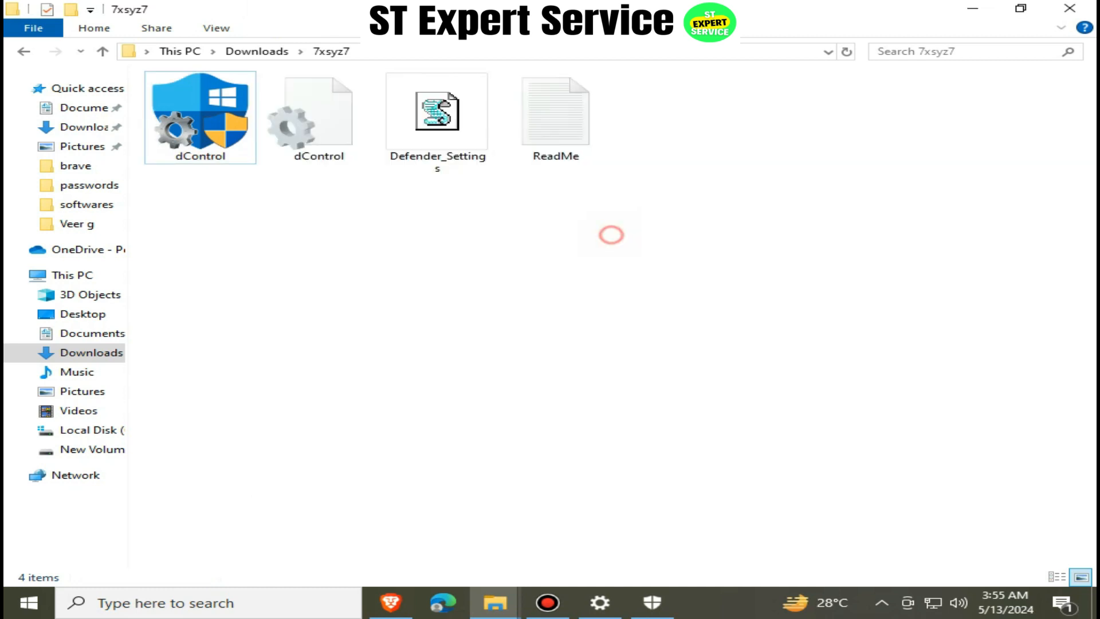
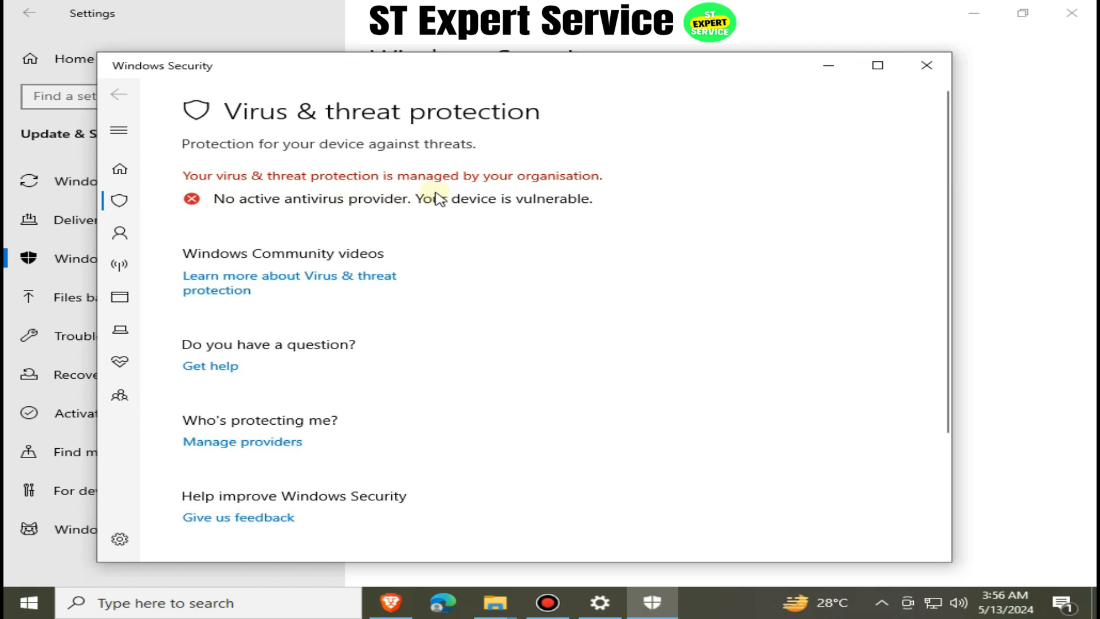
Step: Close the Windows Security and Settings windows
left_click(925, 66)
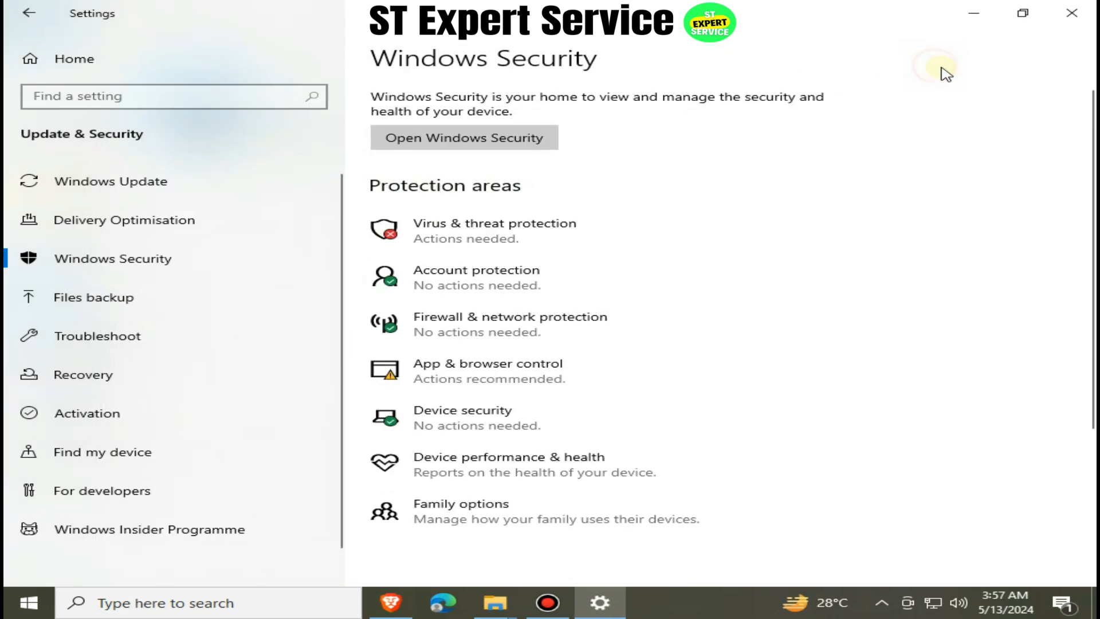
left_click(1060, 20)
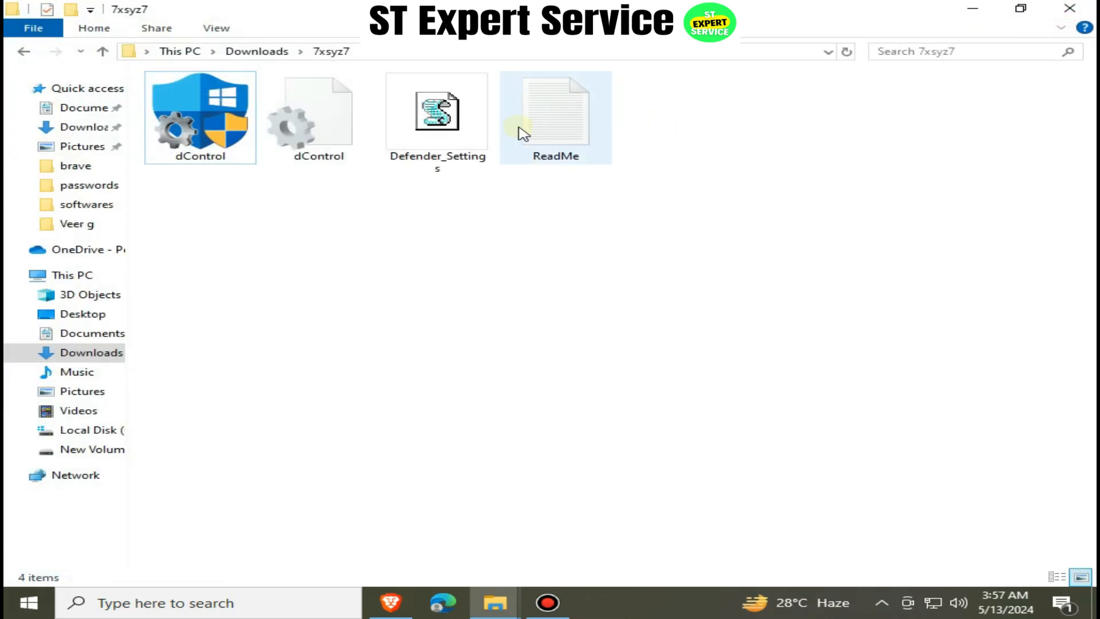